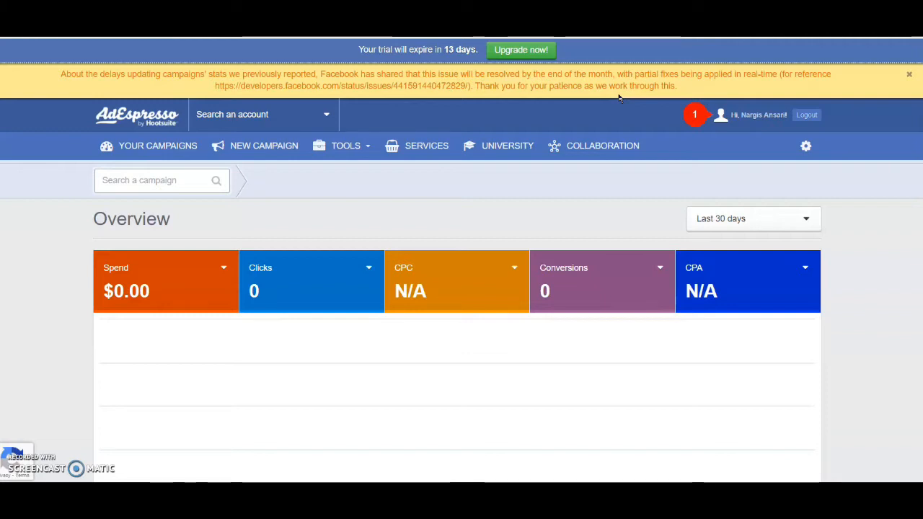
Step: Start a new Facebook campaign named "Home buying leads" under the Regency Realtors ad account
left_click(252, 149)
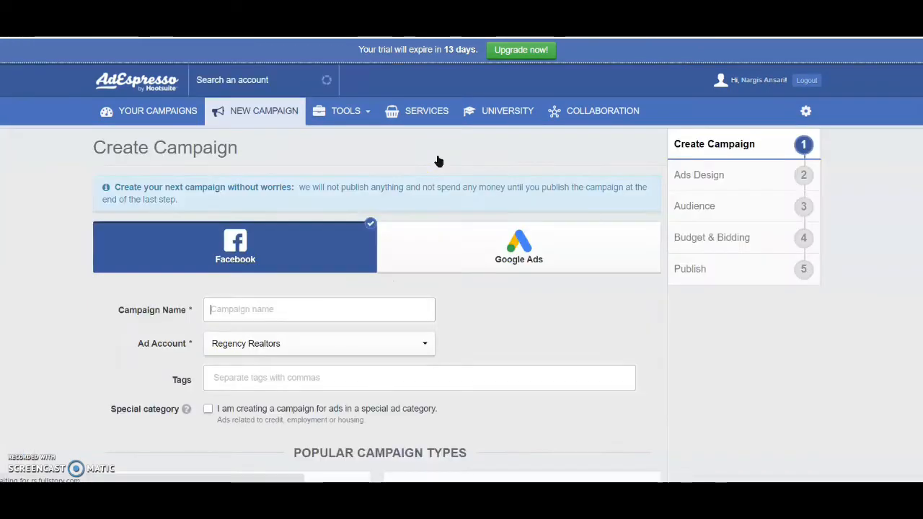
scroll(358, 239, "down", 3)
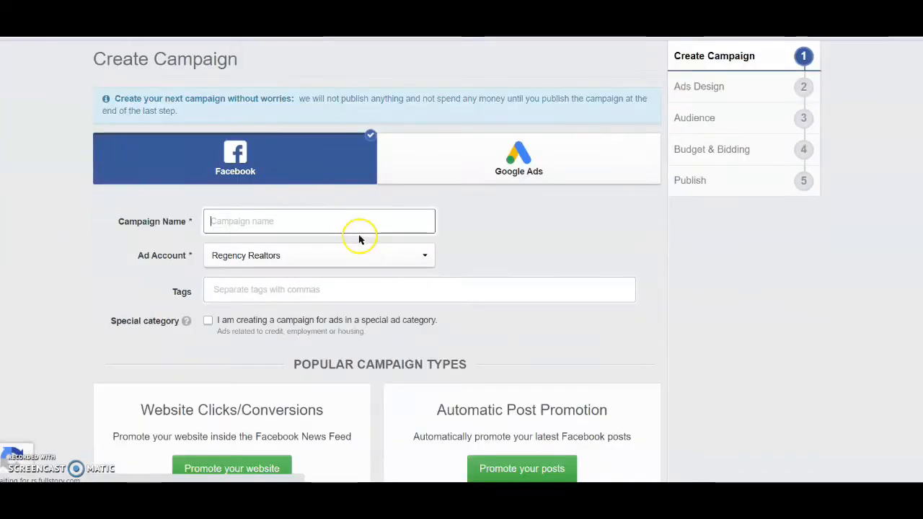
left_click(280, 213)
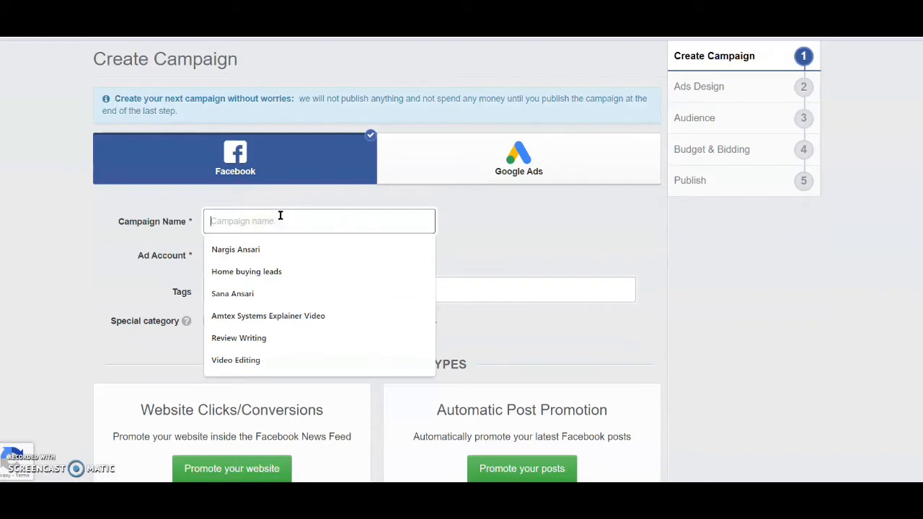
type("Home bu")
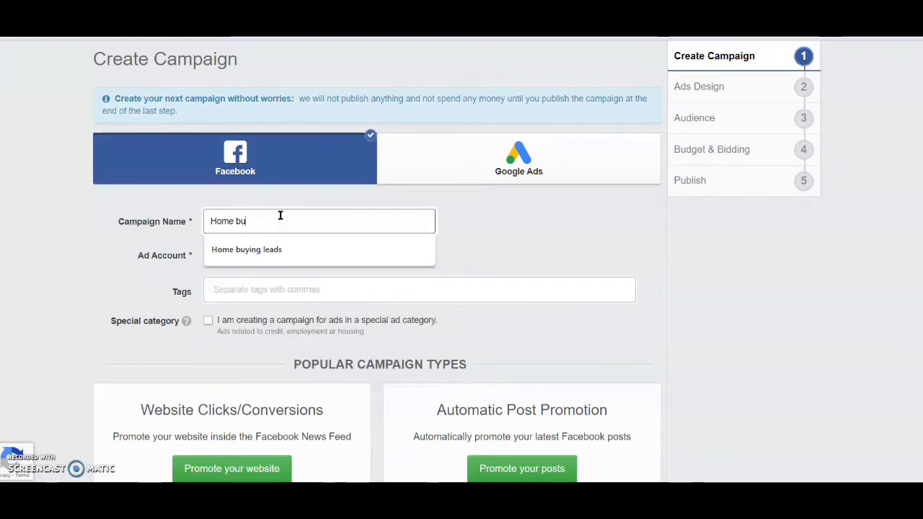
type("ying leads")
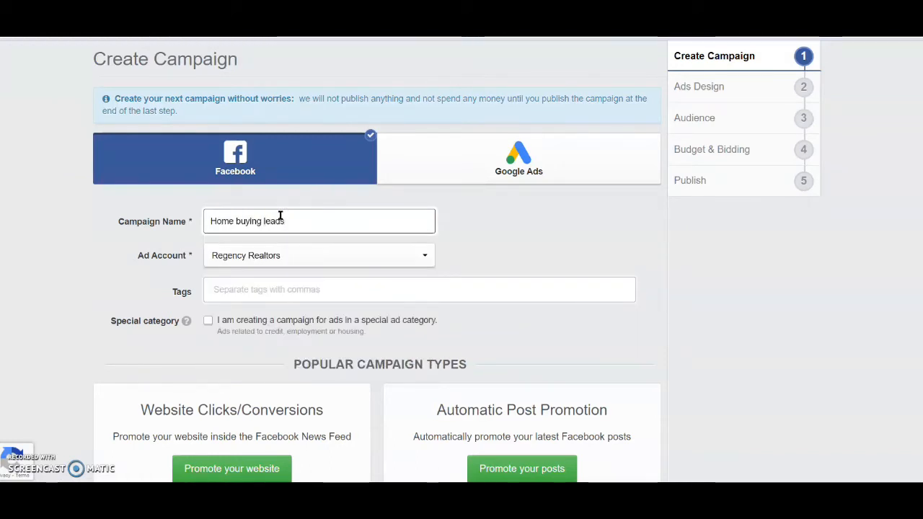
left_click(515, 221)
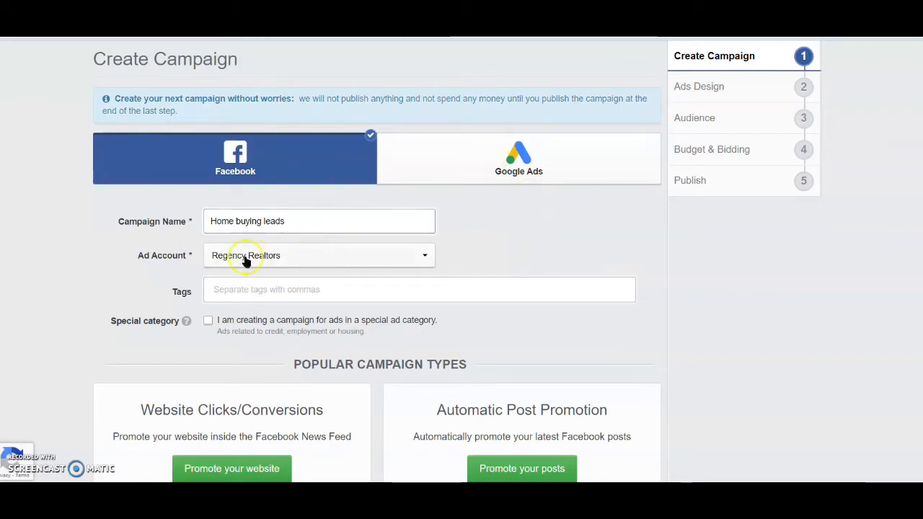
left_click(346, 256)
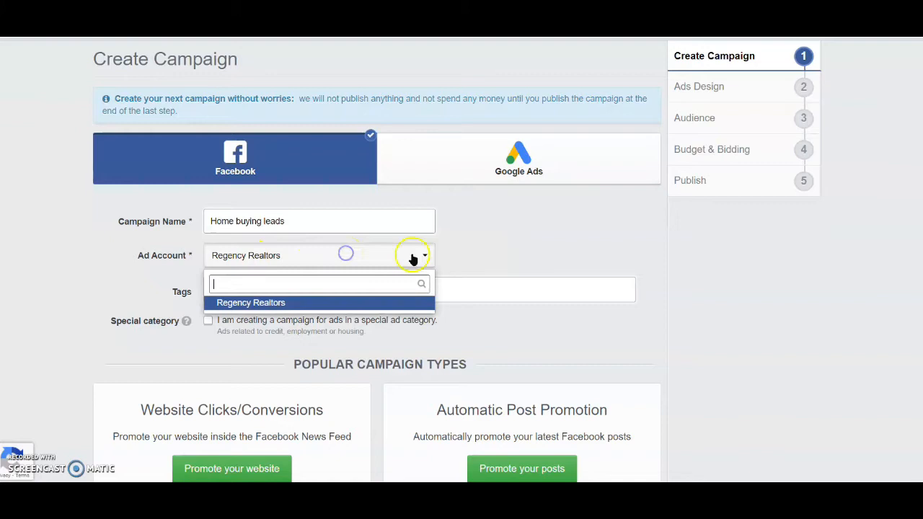
left_click(305, 304)
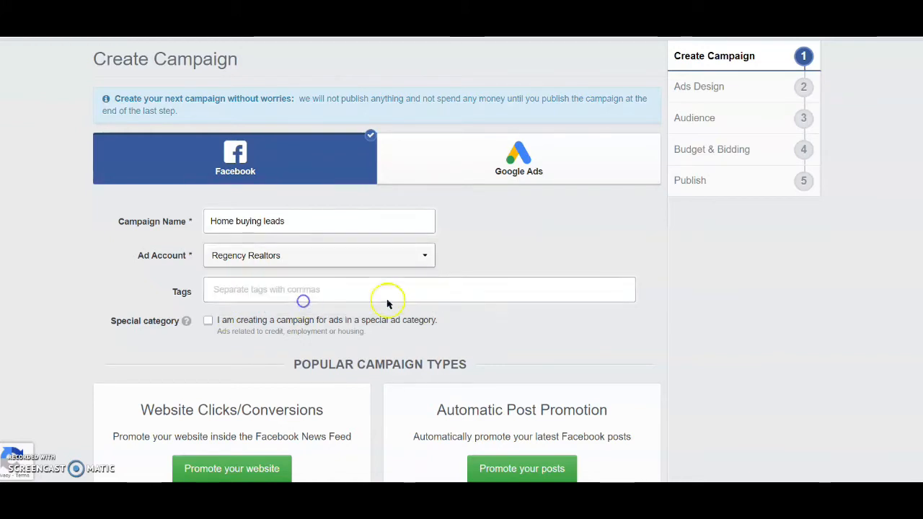
left_click(255, 285)
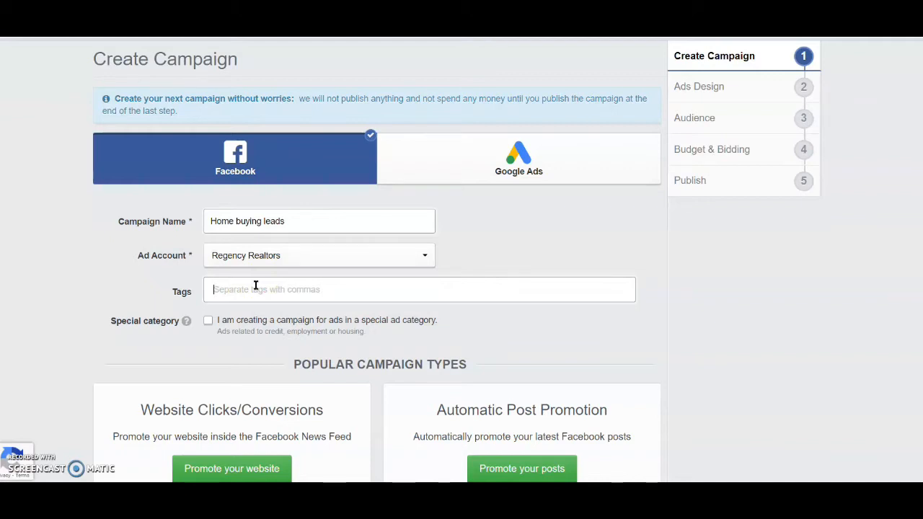
type("5")
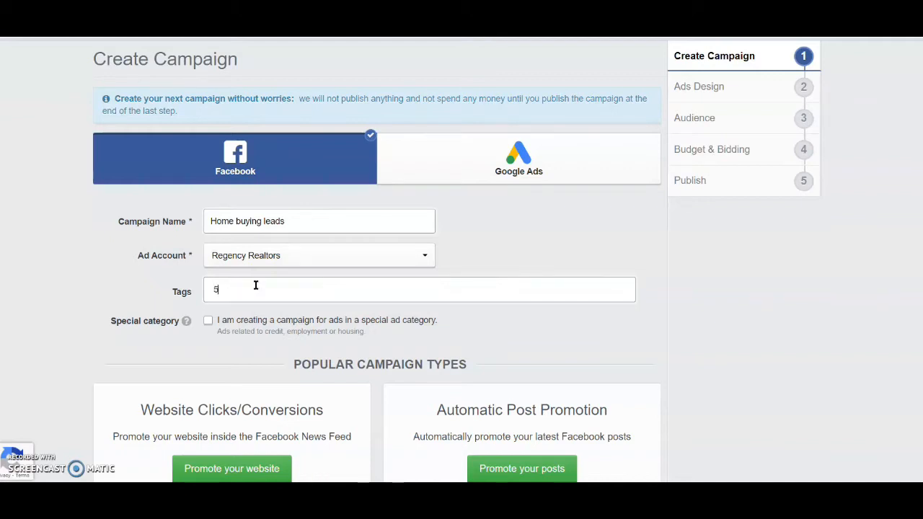
key("comma")
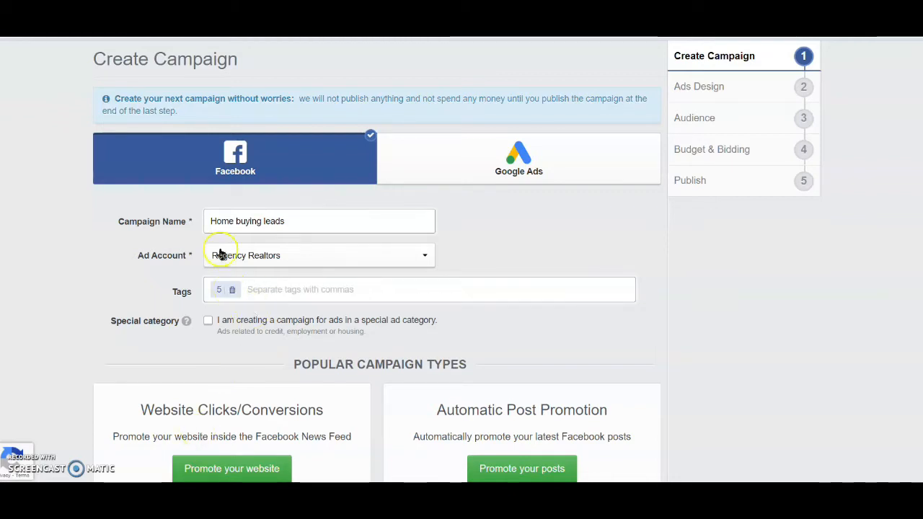
left_click(230, 290)
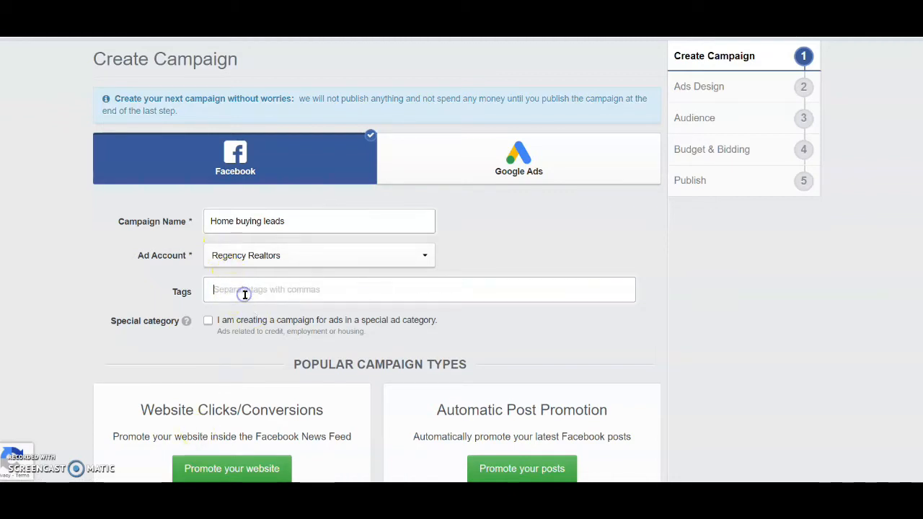
Step: Add the campaign tags "home buying", "website traffic", "residential leads" and "discount offer"
type("home buy")
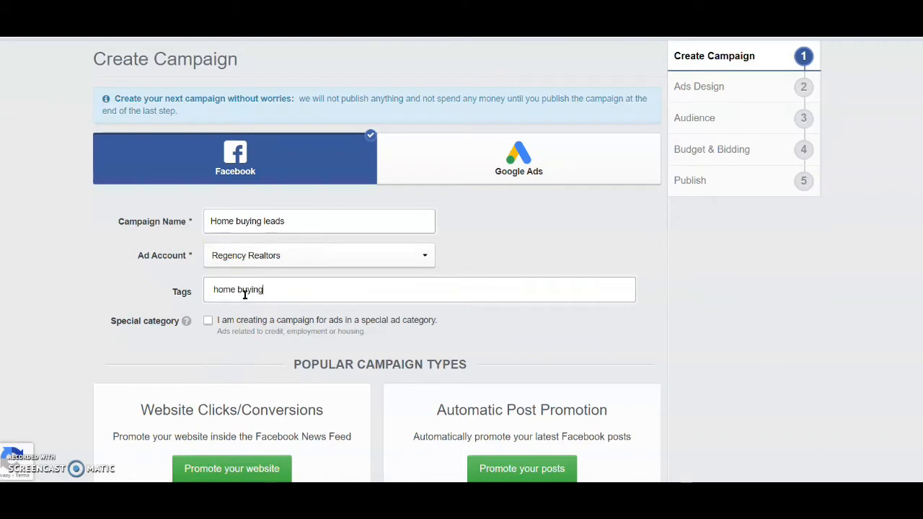
type("ing")
key("Return")
type("website")
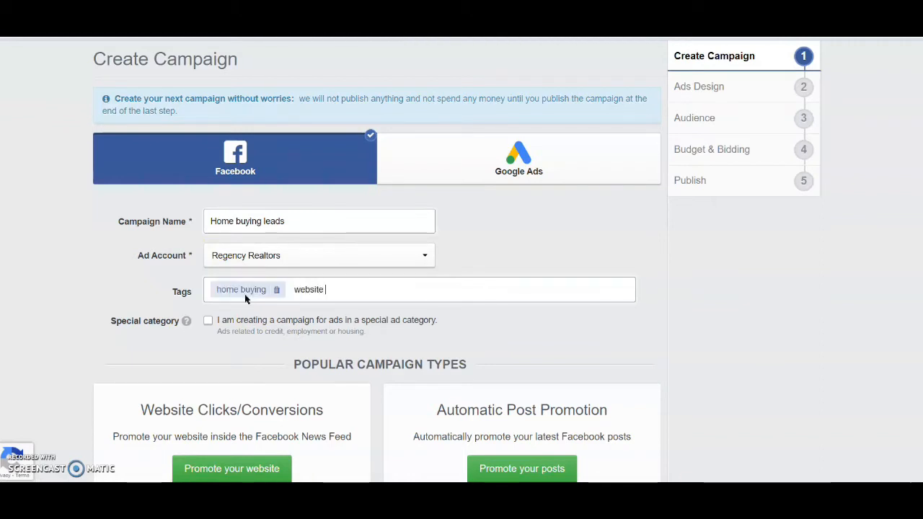
type(" traffic")
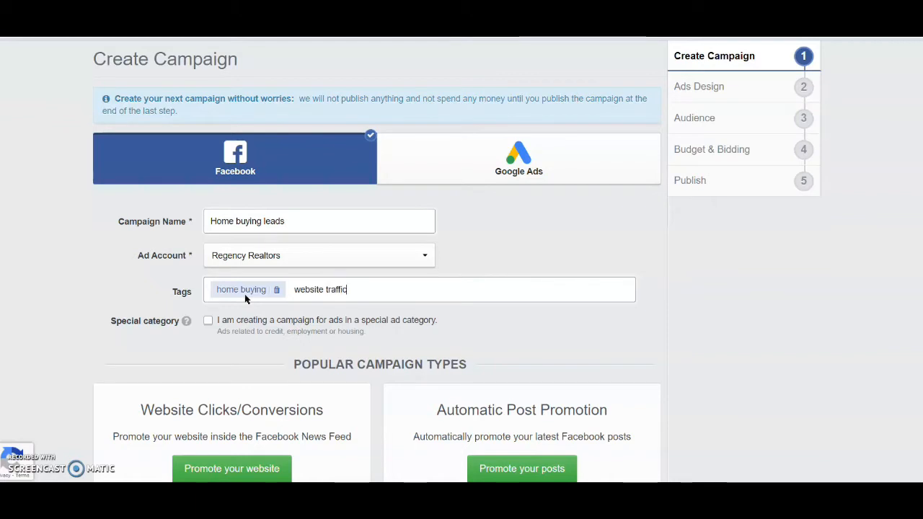
type(",")
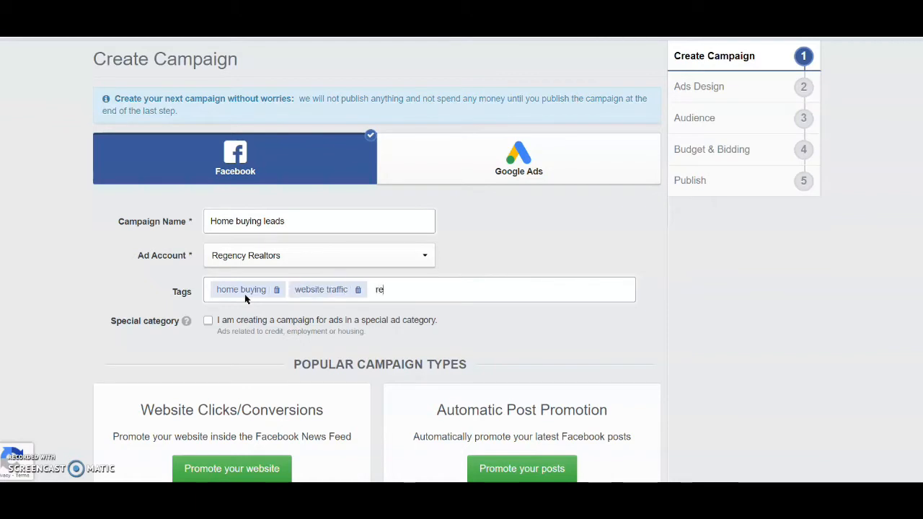
type("residential leads")
type(",")
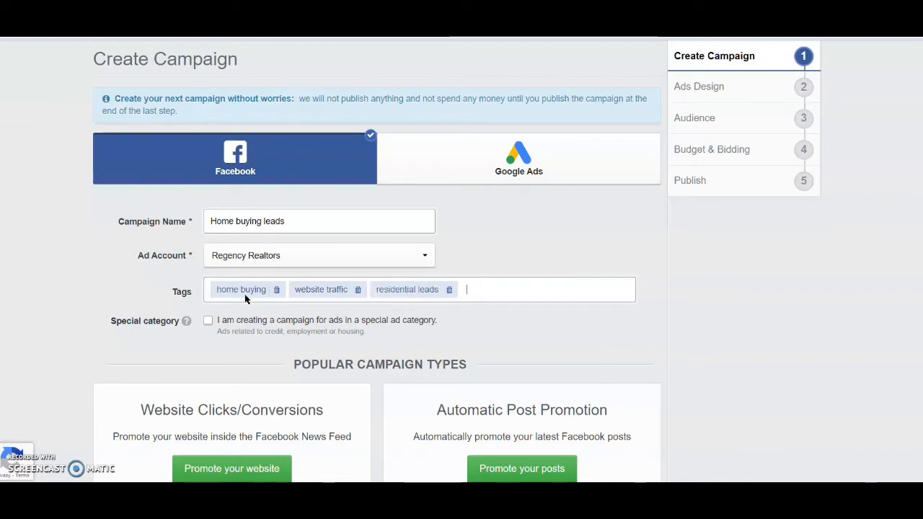
type("discount offe")
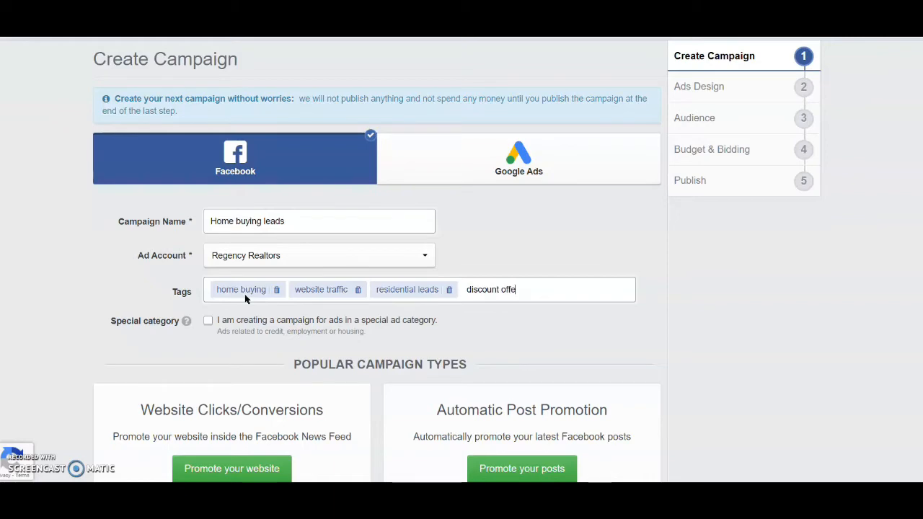
type("r,")
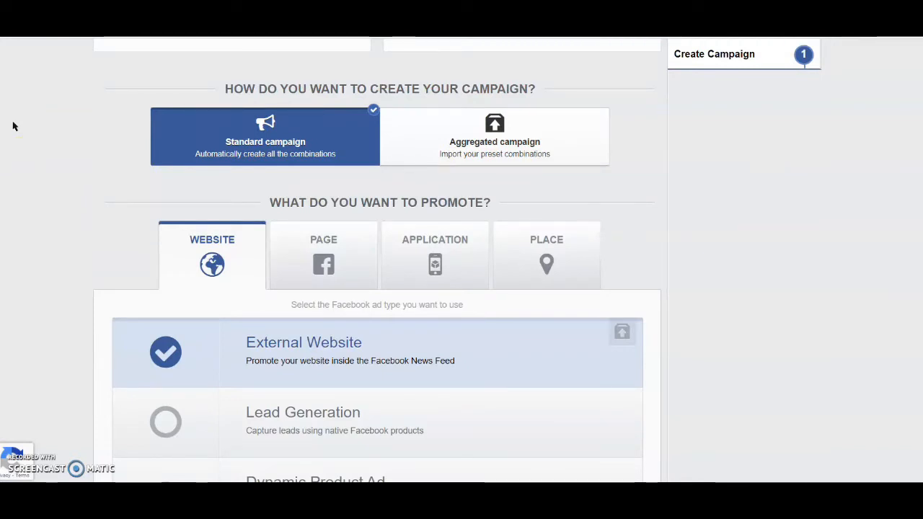
Step: Review the ad types offered for promoting a website, page, application and place
left_click(207, 262)
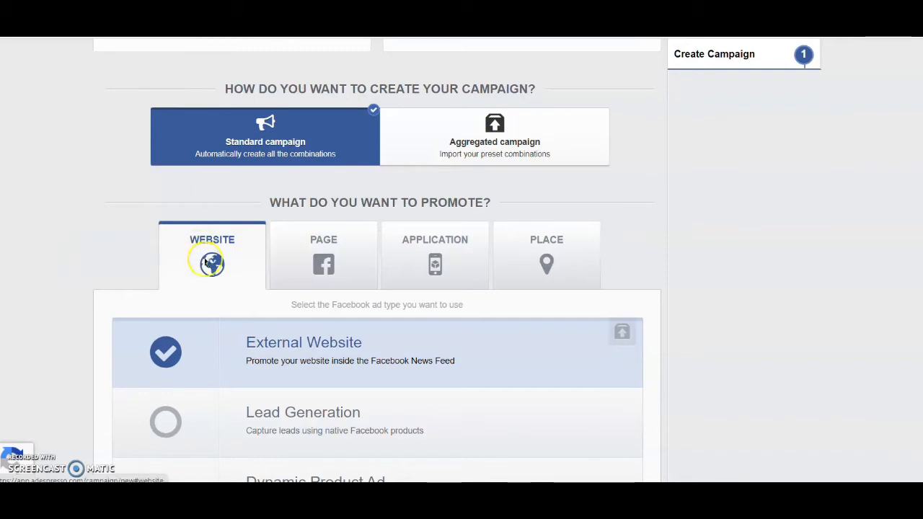
left_click(325, 245)
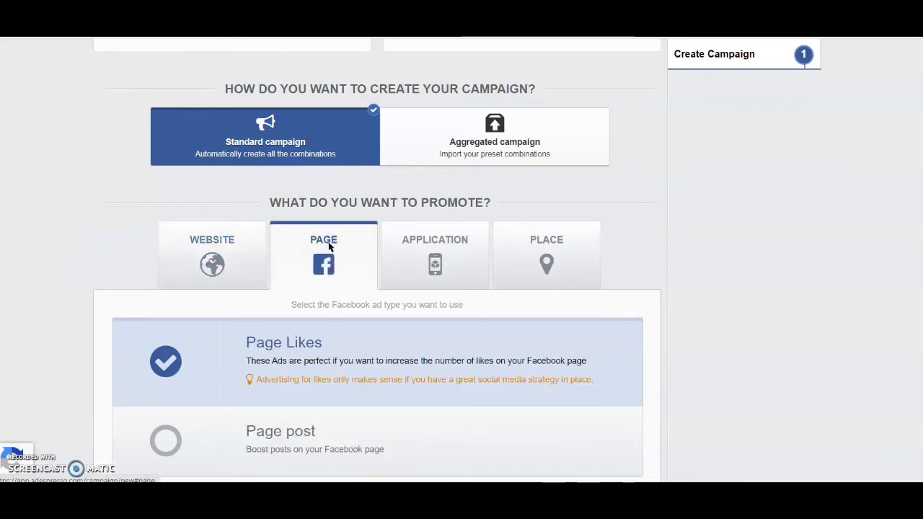
left_click(469, 252)
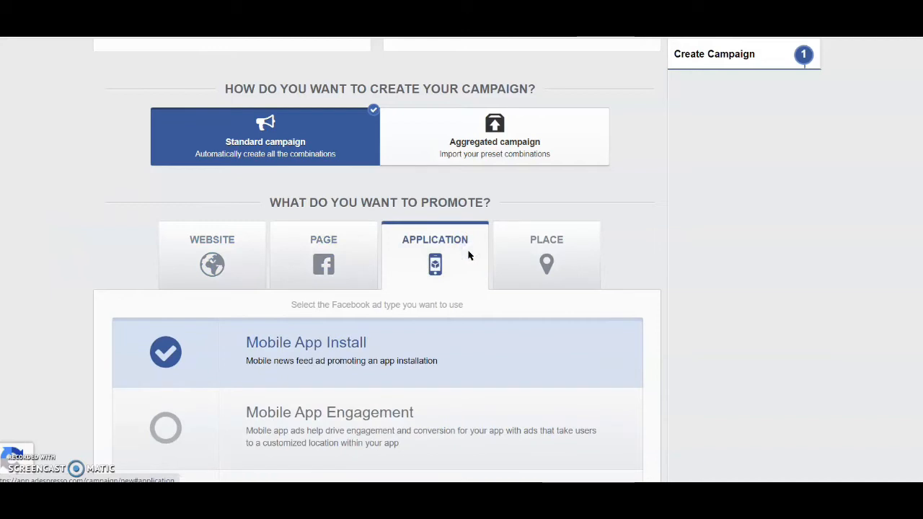
left_click(545, 245)
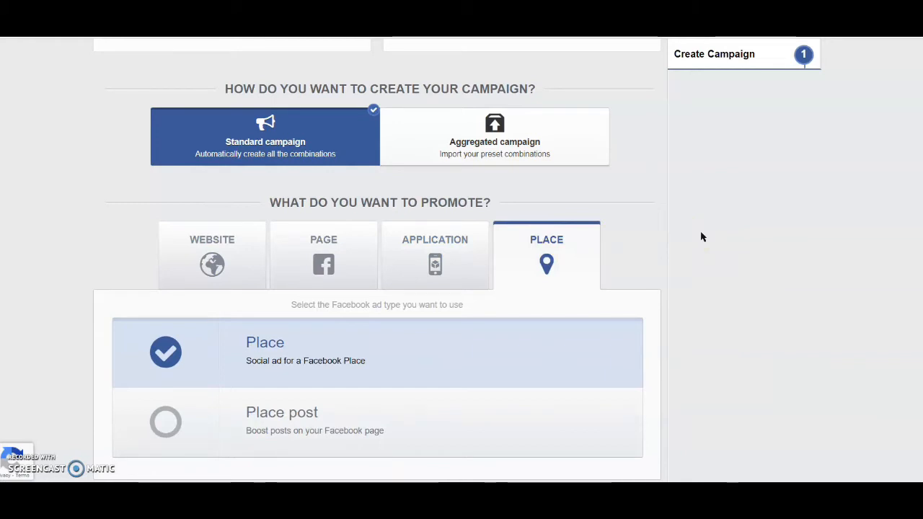
scroll(700, 237, "down", 1)
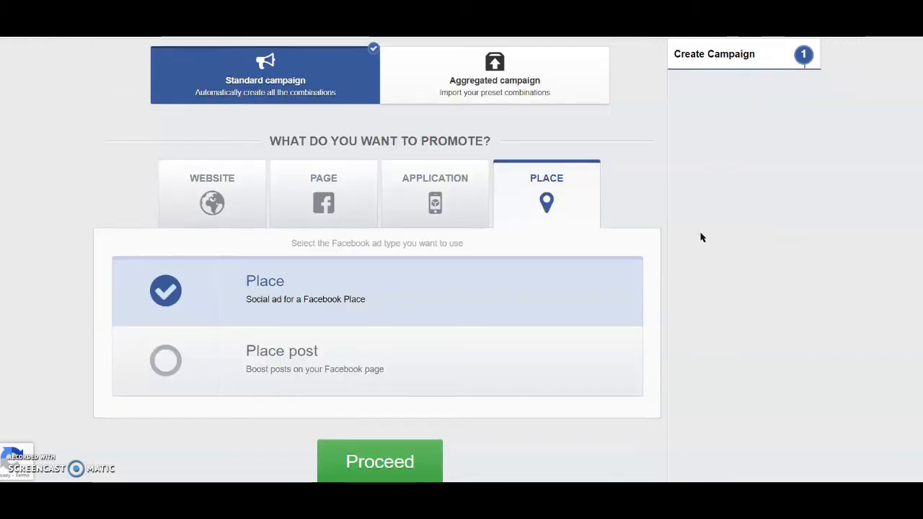
Step: Choose to promote a website with the External Website ad type and proceed to the ads design stage
left_click(224, 206)
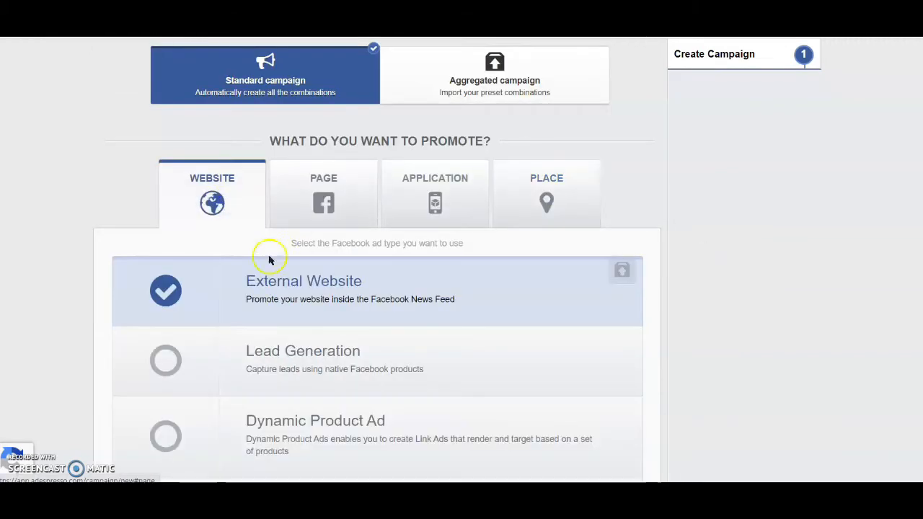
left_click(165, 290)
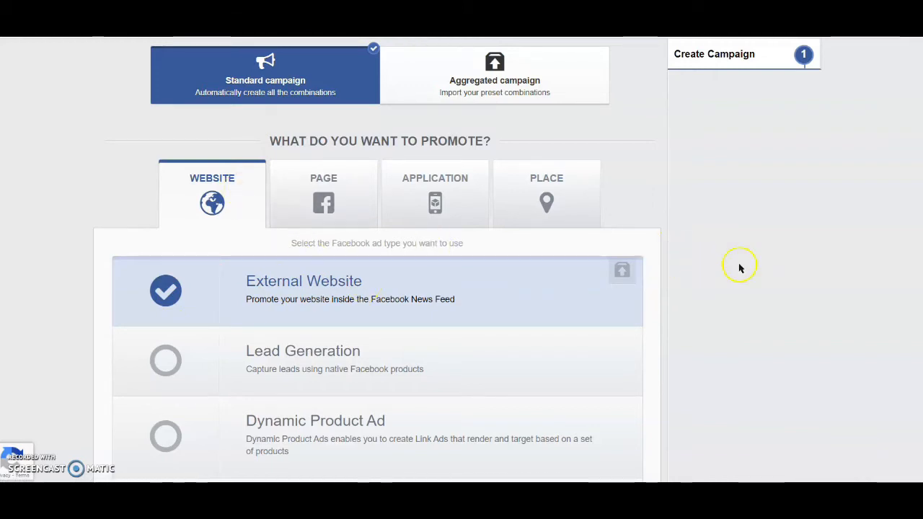
scroll(739, 264, "down", 5)
scroll(741, 266, "down", 2)
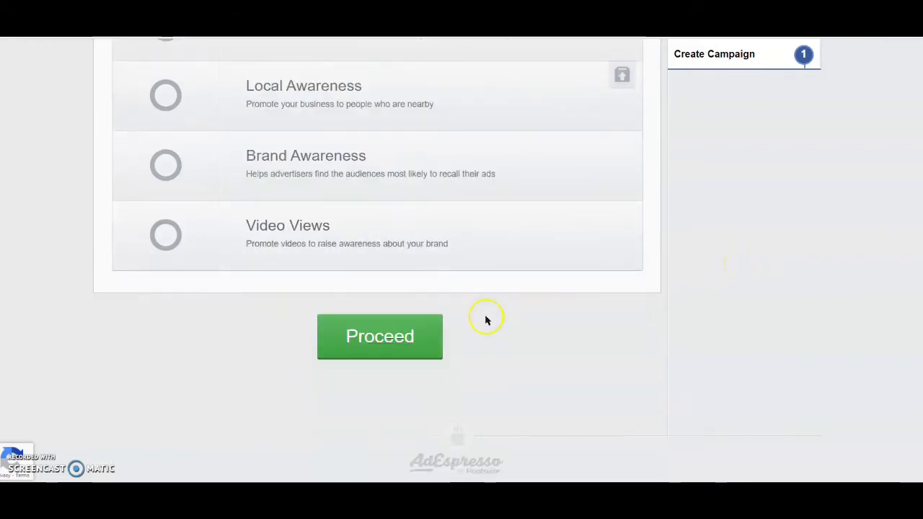
left_click(373, 339)
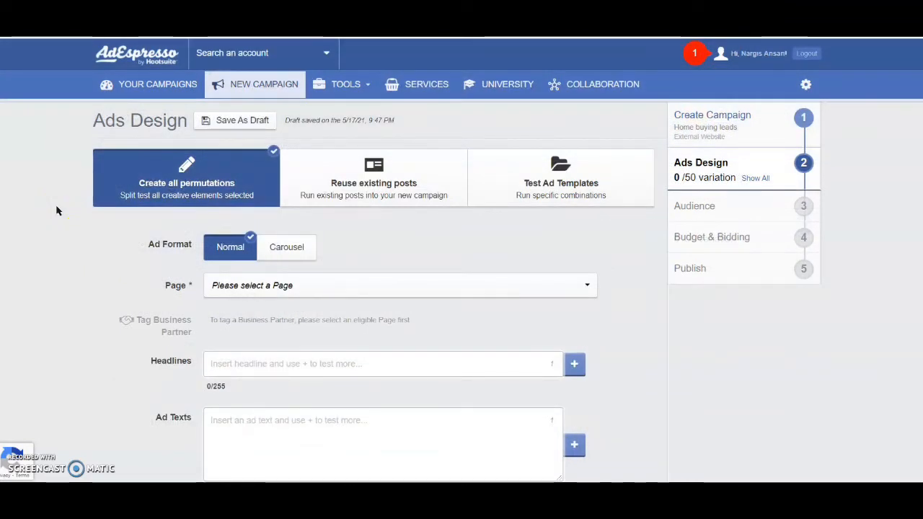
Step: Set the ad format to Normal and select Regency Realtors as the ad's page
scroll(57, 211, "down", 1)
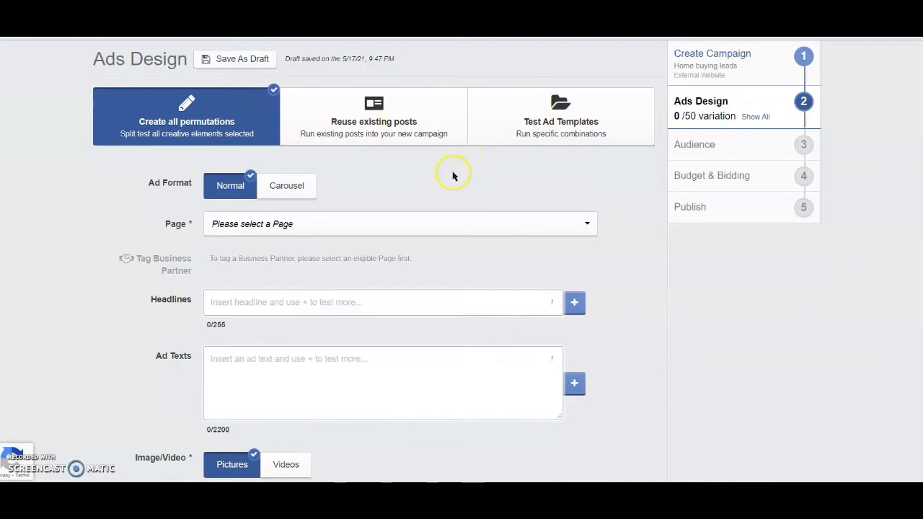
left_click(304, 186)
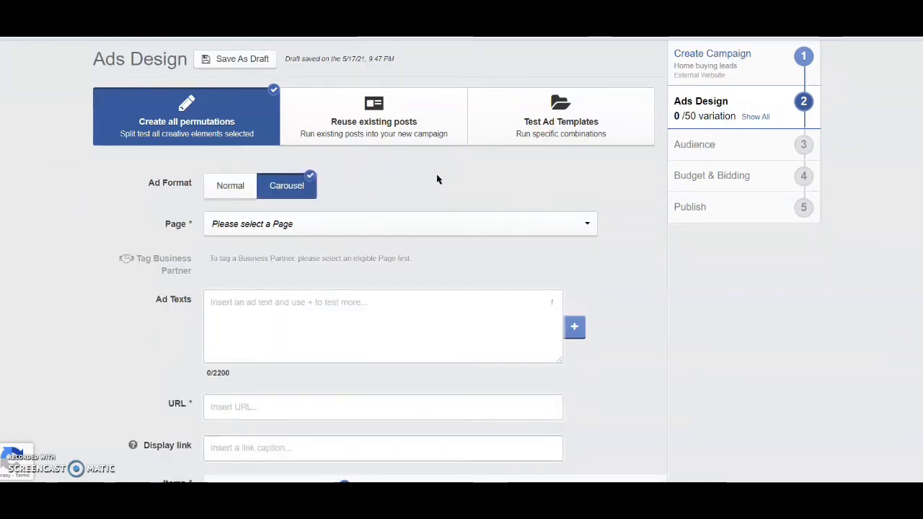
left_click(224, 191)
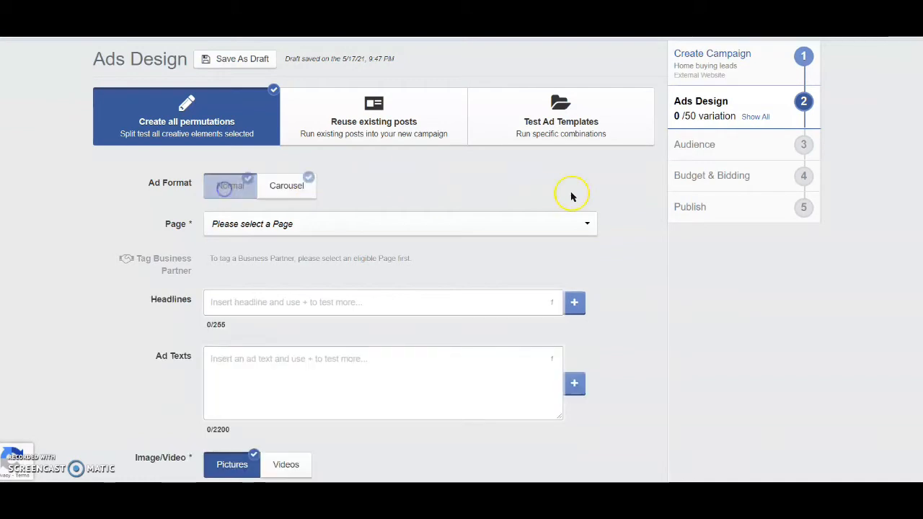
scroll(476, 193, "down", 1)
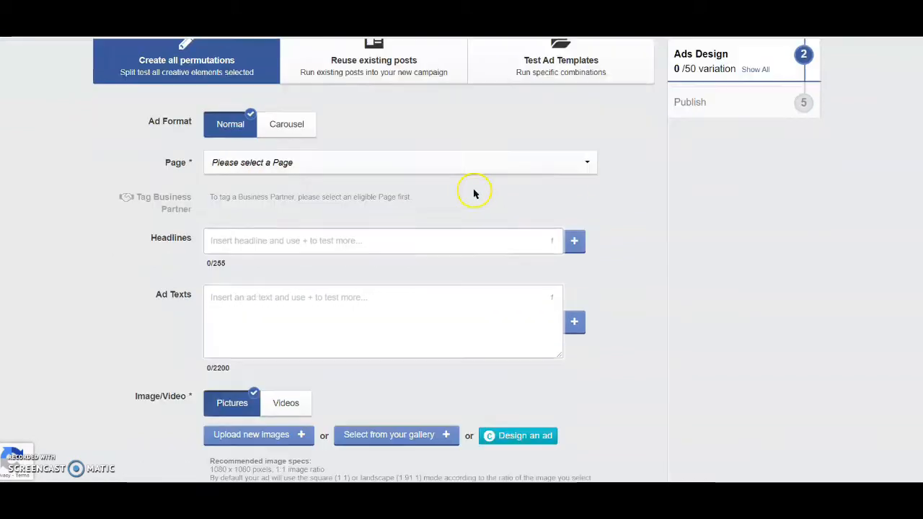
left_click(427, 170)
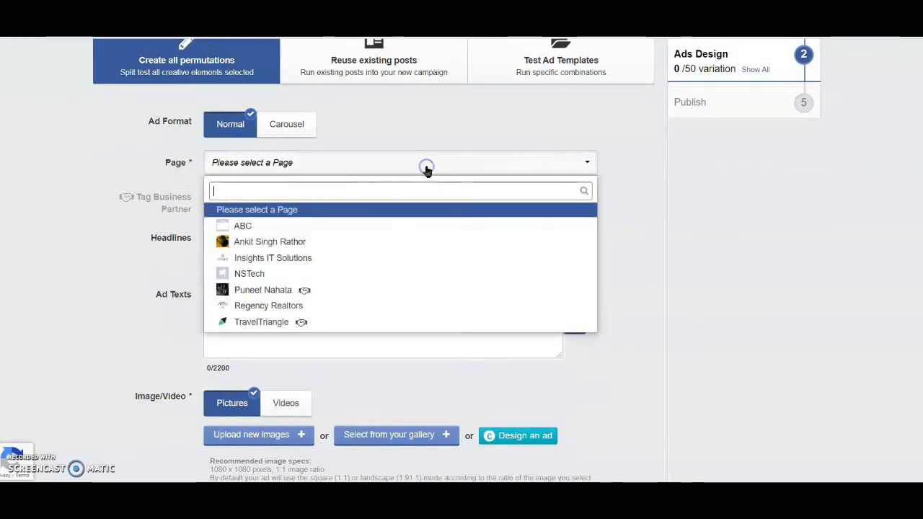
left_click(270, 306)
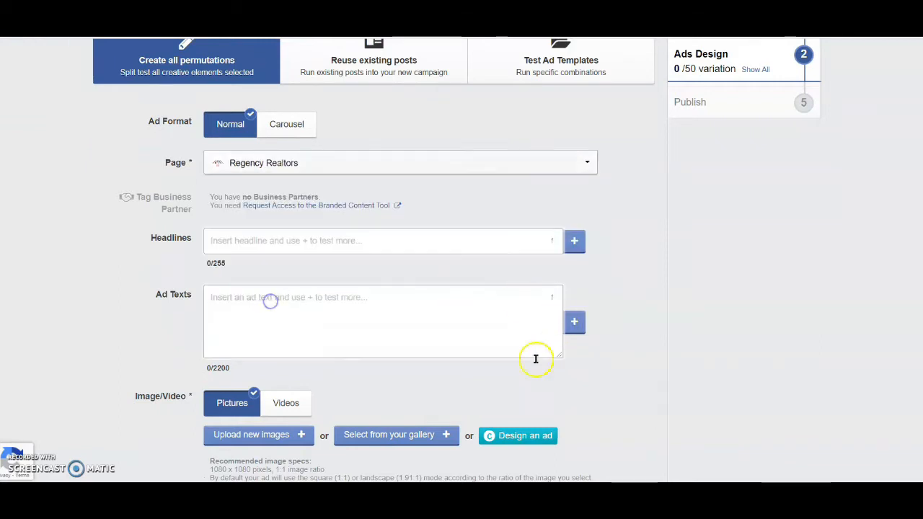
Step: Add the headline "Get in touch with an expert today!" to the ad's headline variations
left_click(286, 240)
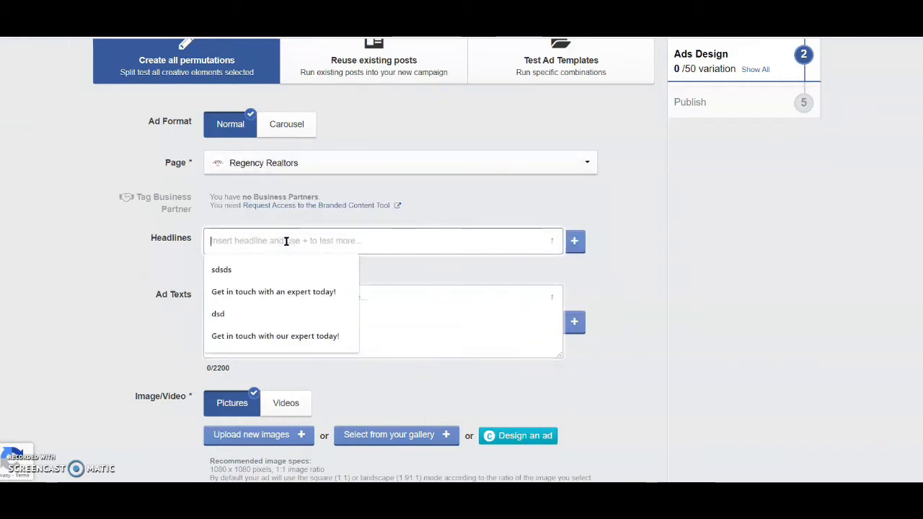
type("Get in touh")
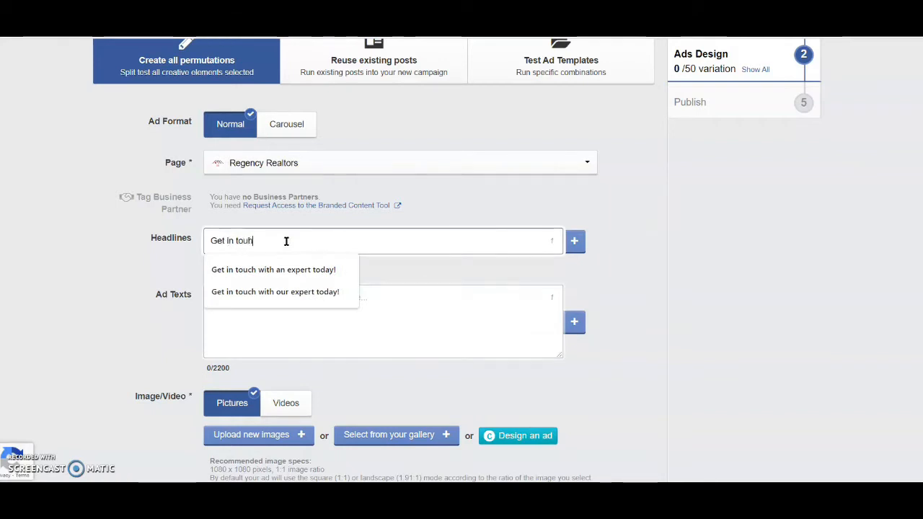
key("BackSpace")
type("ch witha")
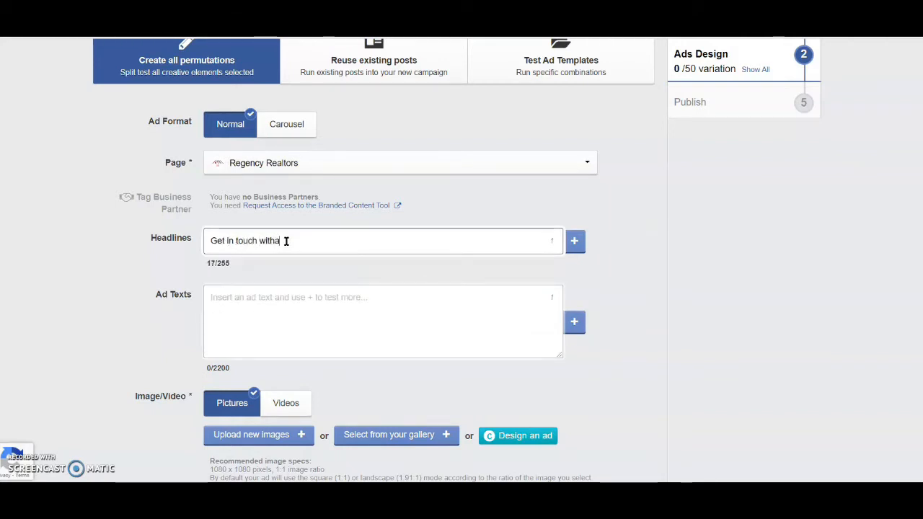
key("BackSpace")
key("BackSpace")
key("BackSpace")
type("an e")
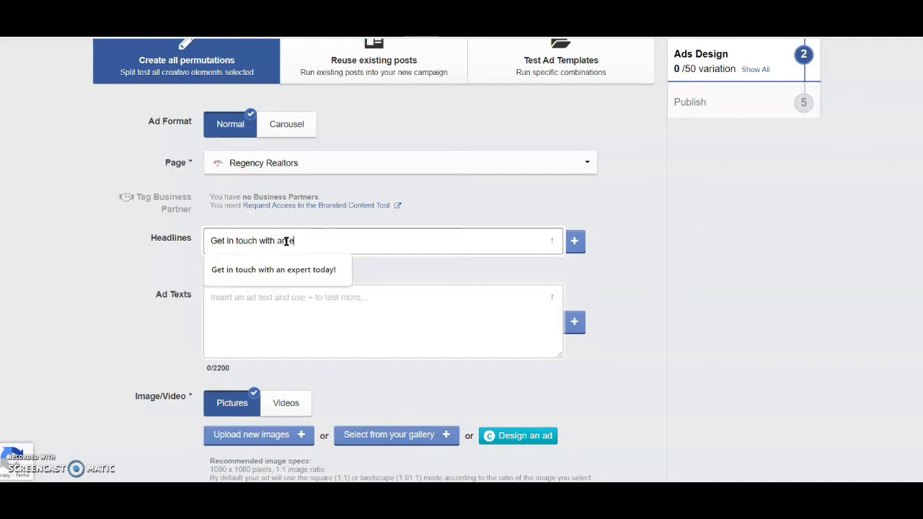
type("xpert today!")
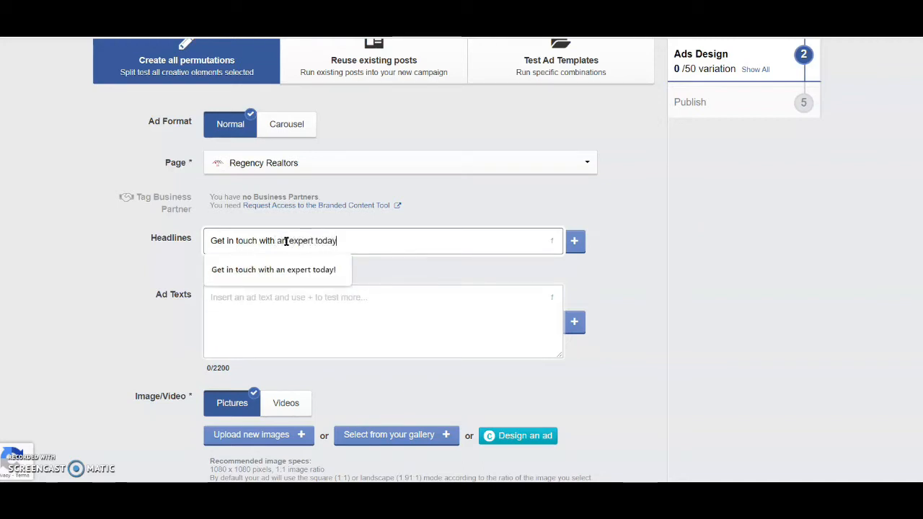
left_click(575, 241)
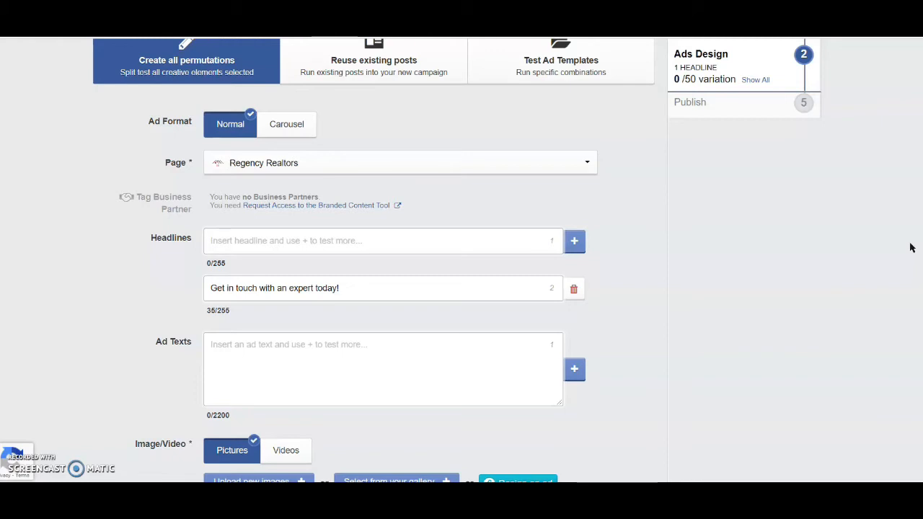
Step: Enter "Get a free telephonic consultation today!" as another headline to test
left_click(406, 288)
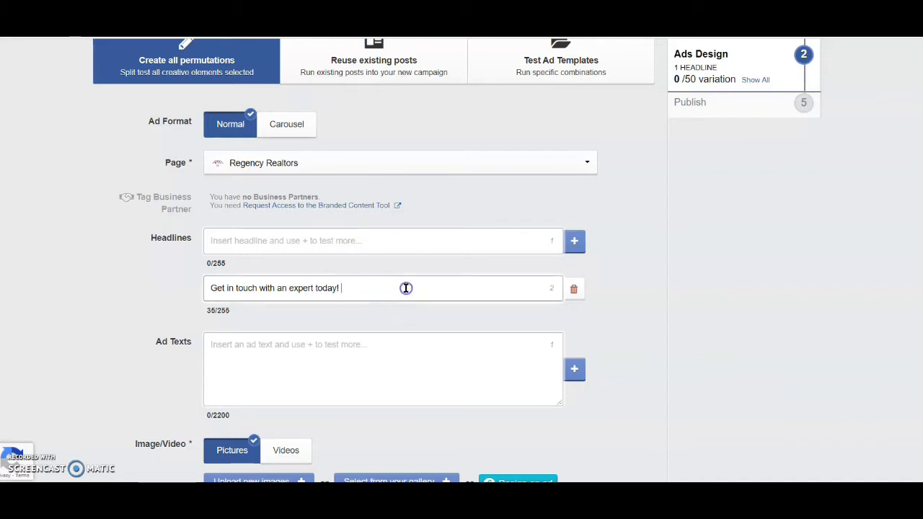
left_click(367, 242)
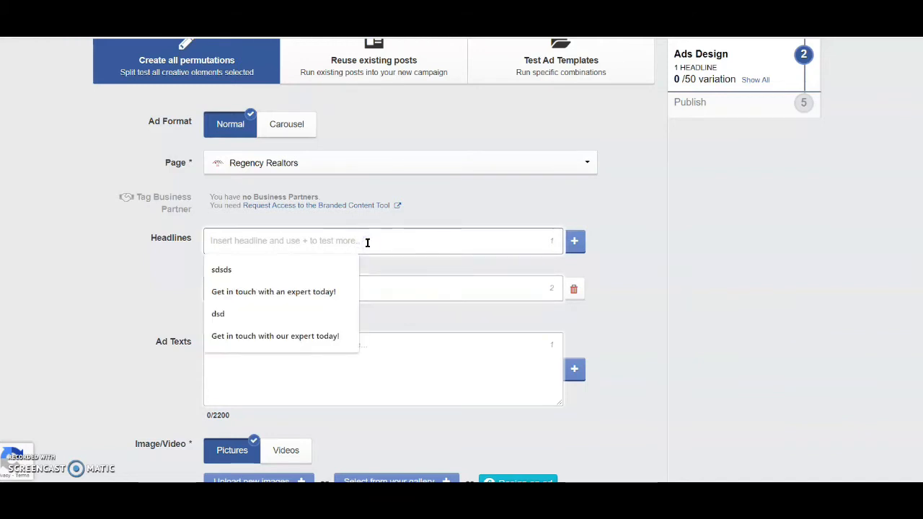
type("Geta  f")
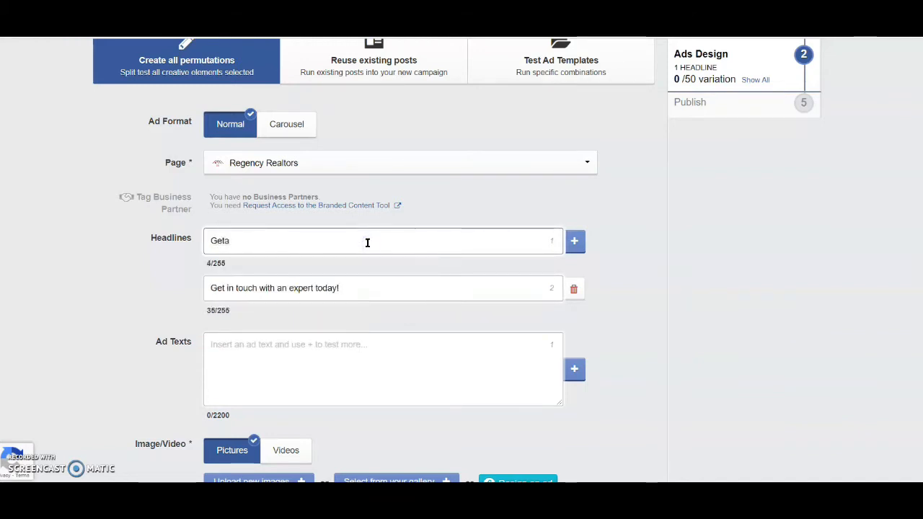
key("BackSpace")
type("a free ")
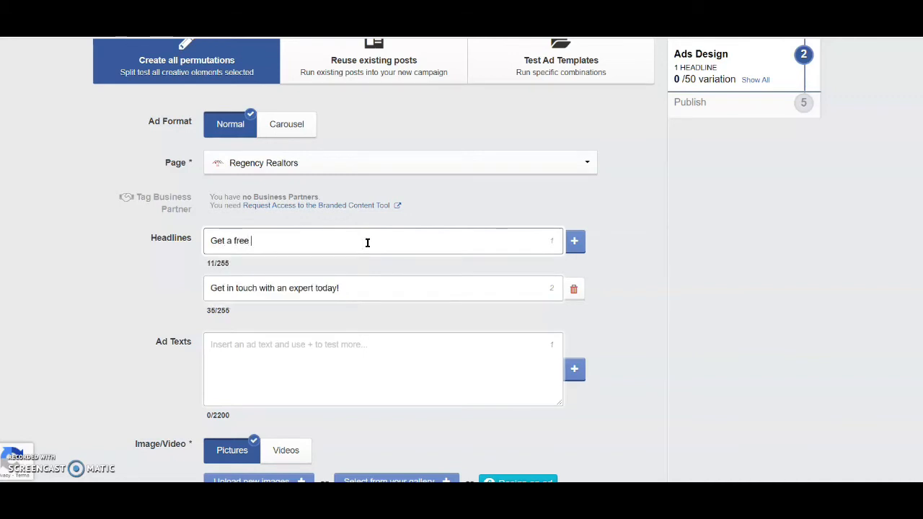
type("telephonic ")
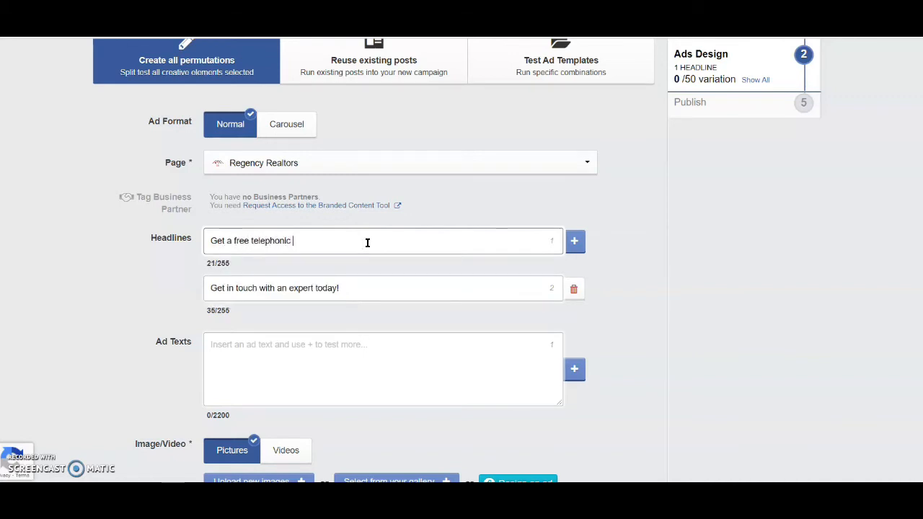
type("consultation today!")
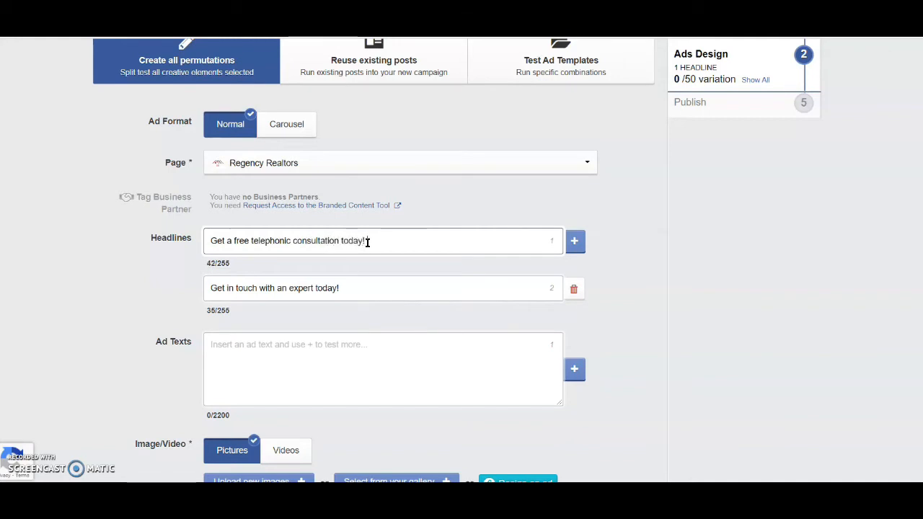
left_click(830, 272)
Step: Add the ad text "Get your hands on it before the offer runs out!" to the text variations
scroll(122, 200, "down", 1)
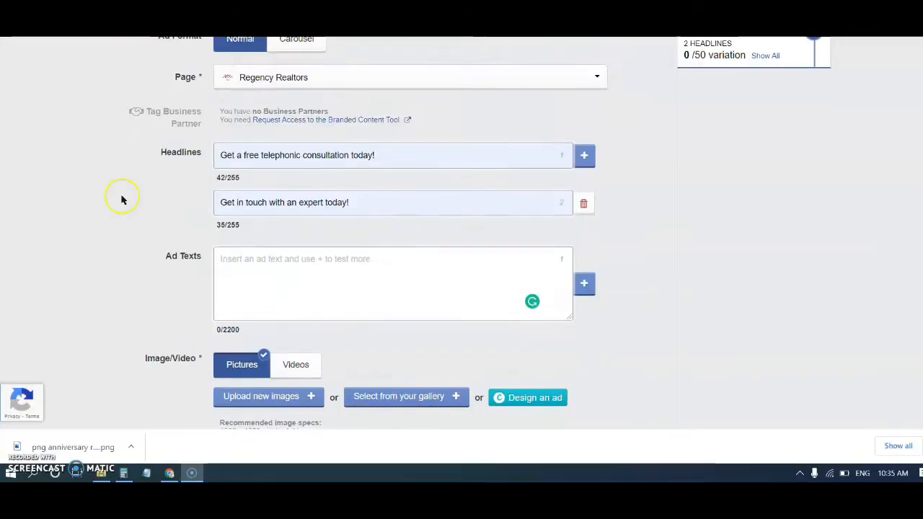
scroll(122, 200, "down", 1)
scroll(122, 200, "down", 1)
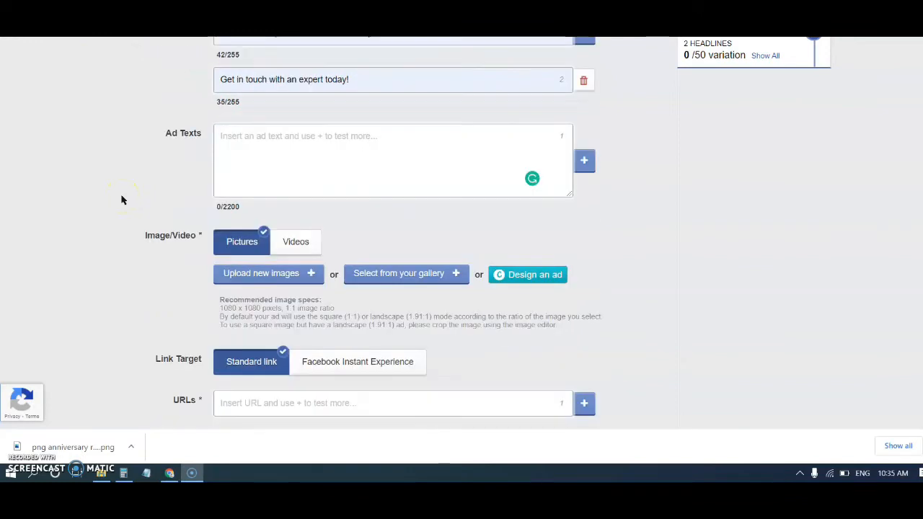
left_click(328, 141)
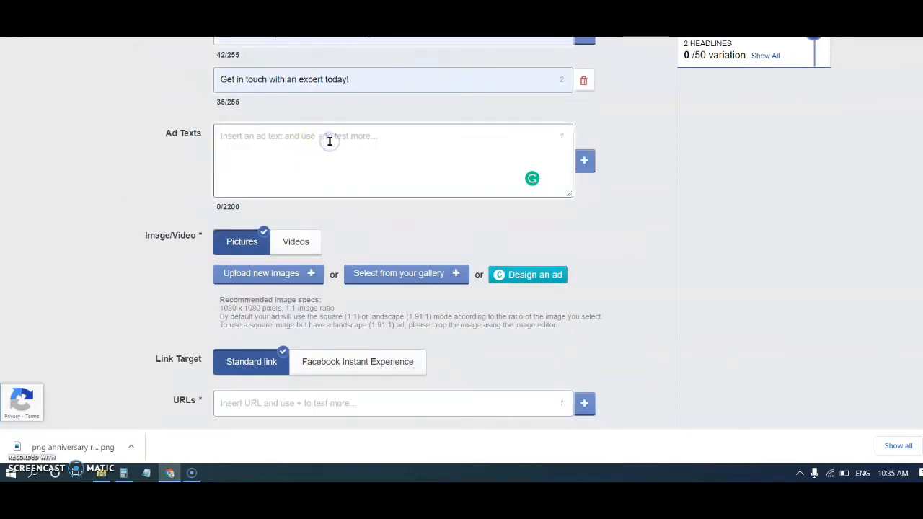
type("Get ")
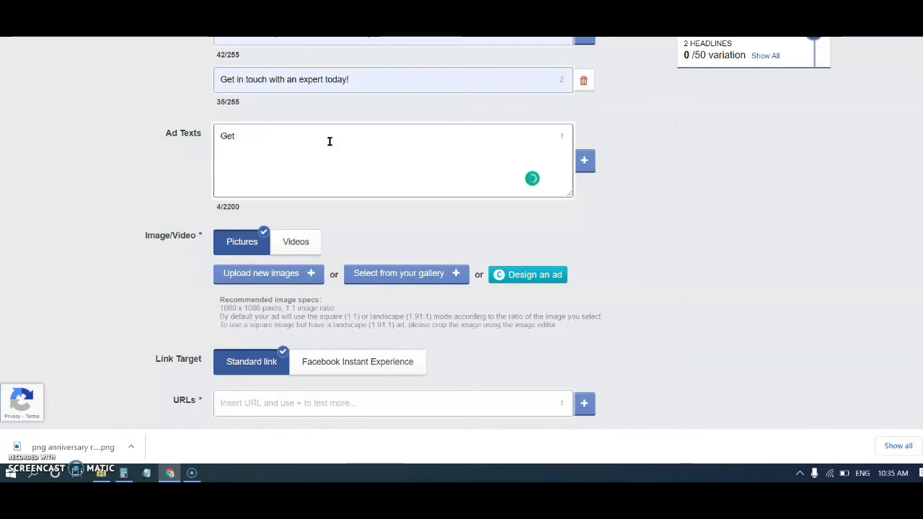
type("your hands on it")
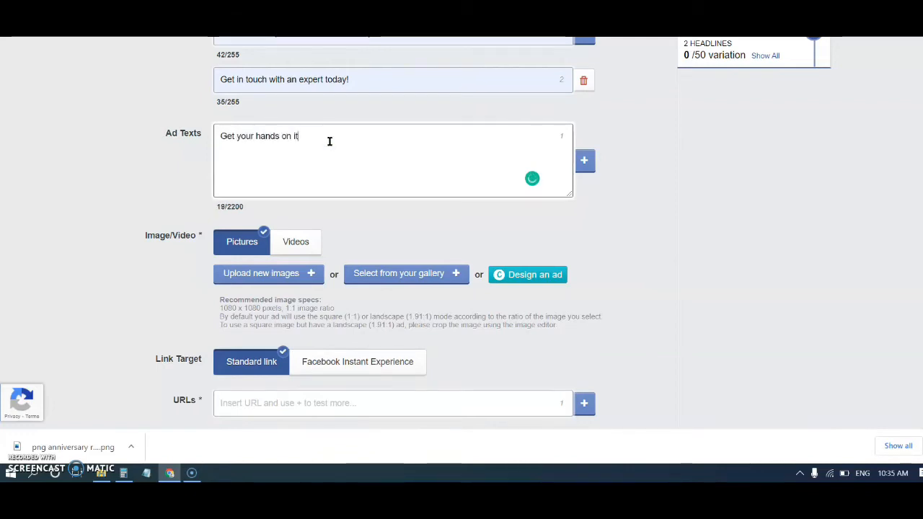
type(" before t")
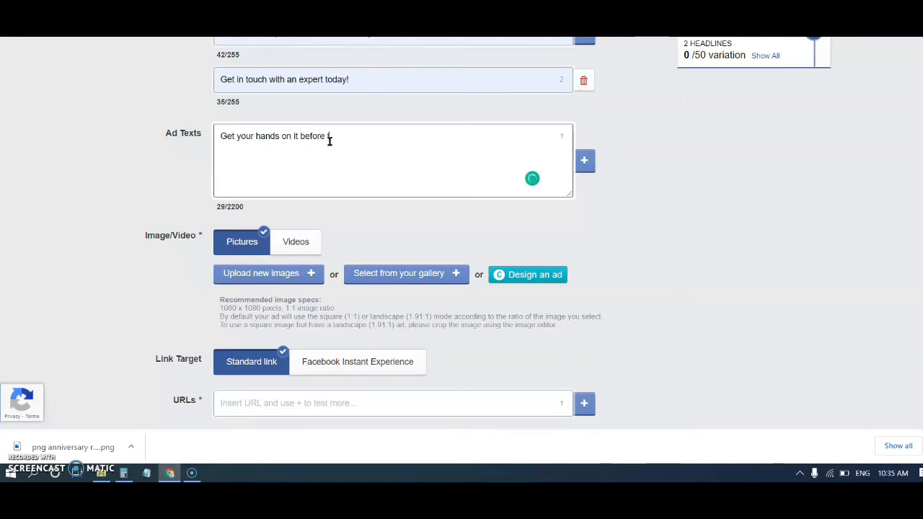
type("he offer runs out!")
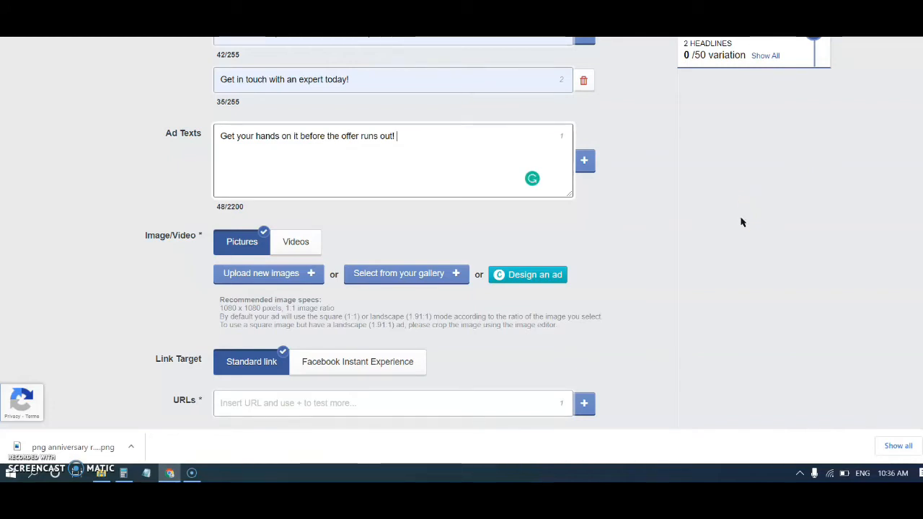
left_click(587, 161)
Step: Enter "Your dream home is no more a distant dream!" as another ad text to test
left_click(322, 136)
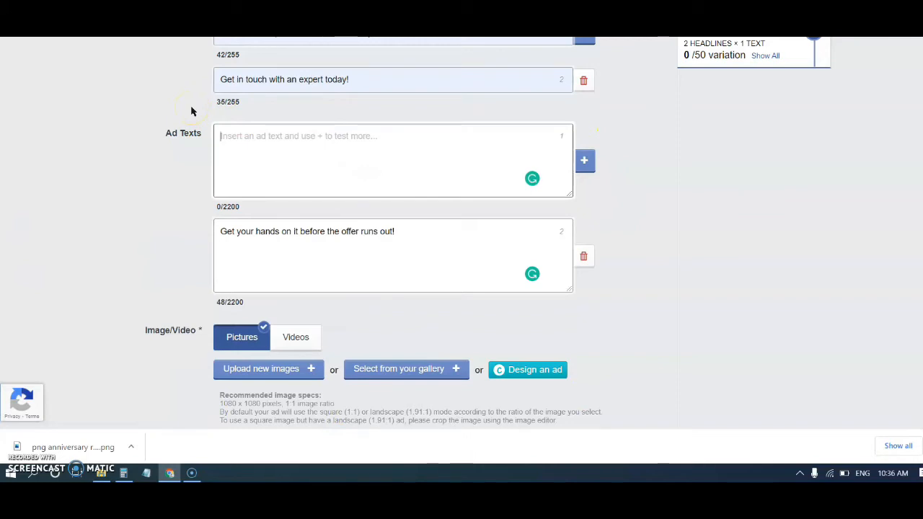
type("Your d")
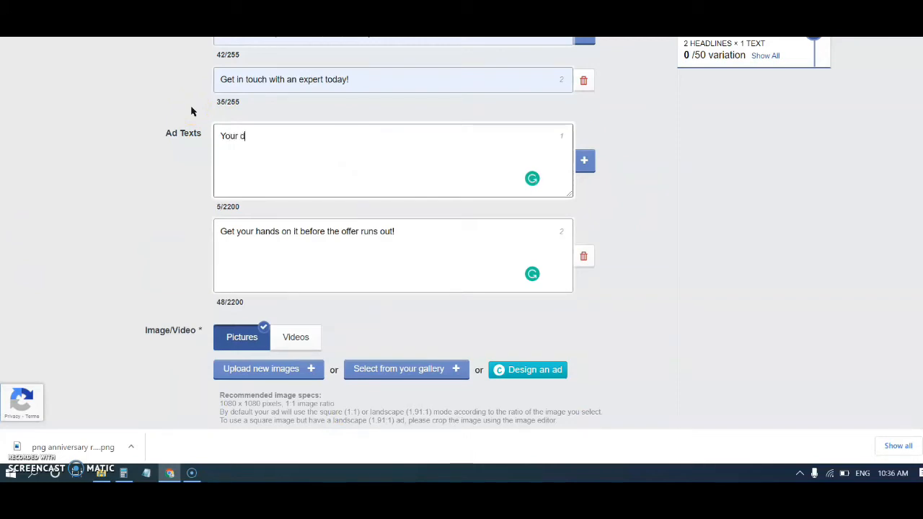
type("ream home ")
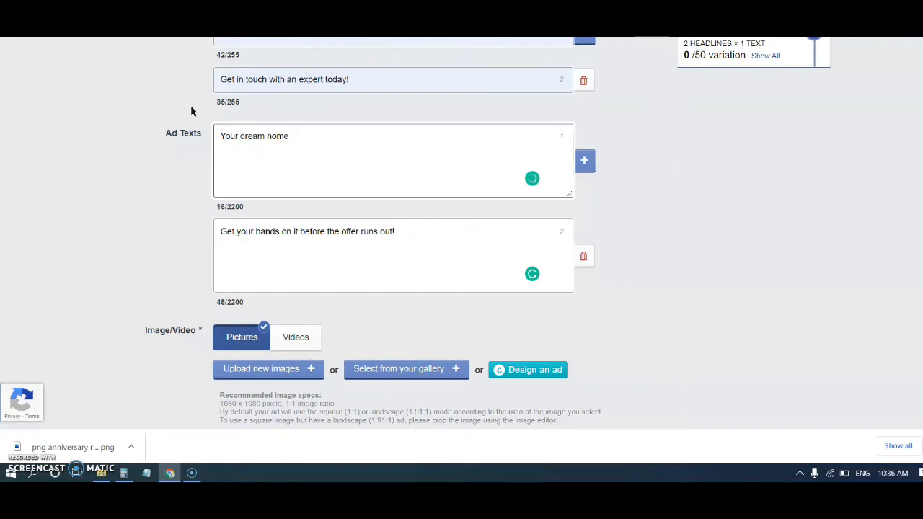
type("is no more a distant ")
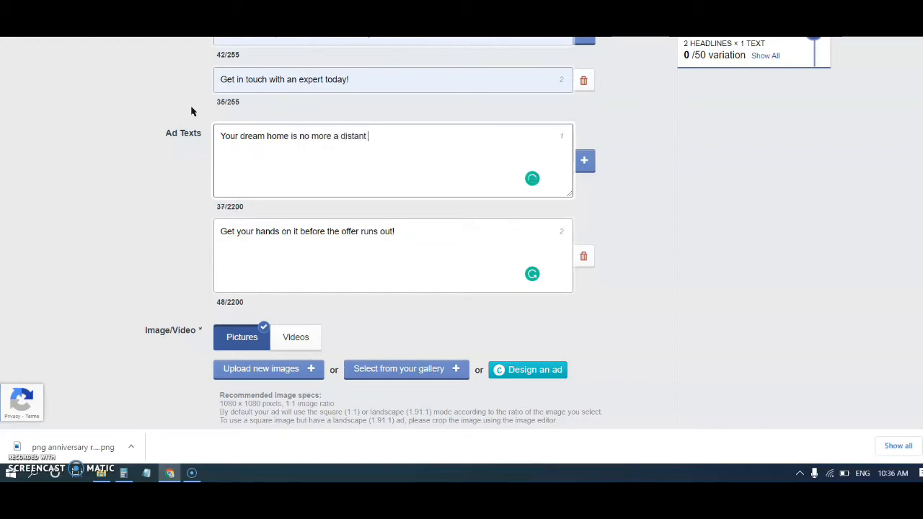
type("dream!")
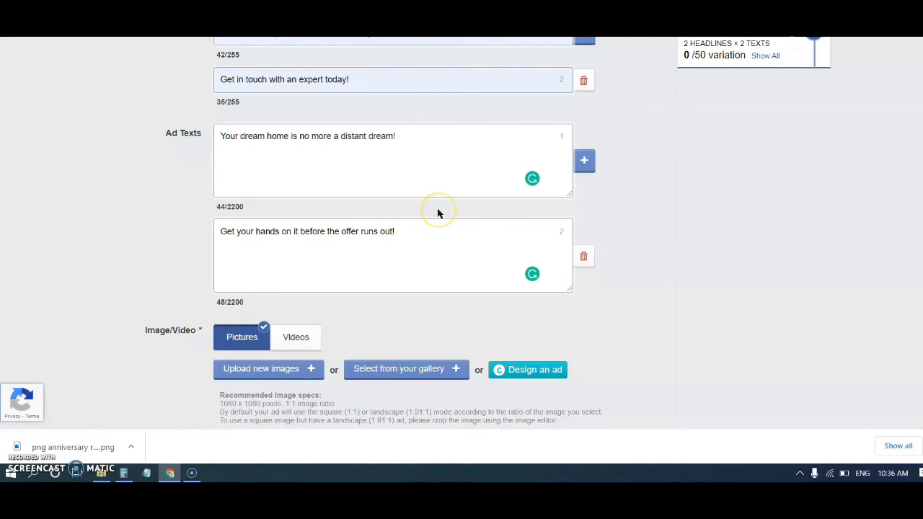
Step: Upload the images "find your dream home" and "png anniversary revised" as the ad's pictures
scroll(438, 212, "down", 1)
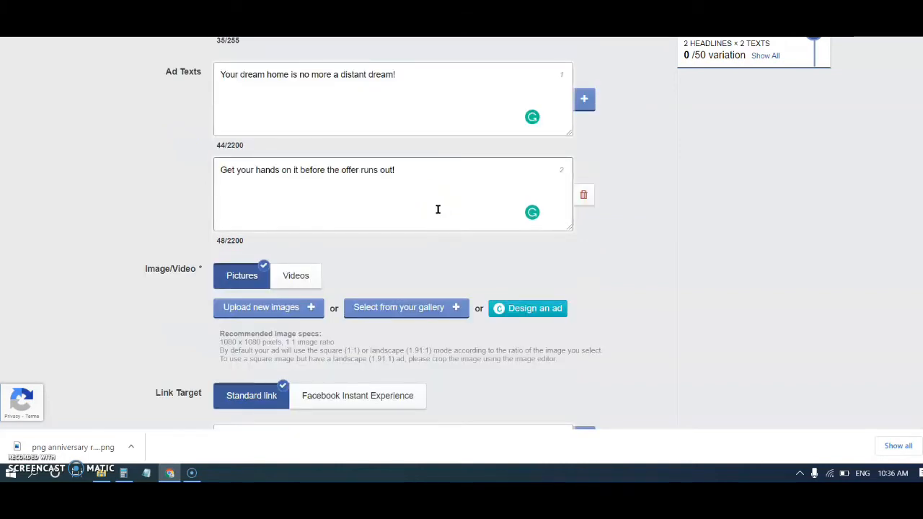
left_click(327, 245)
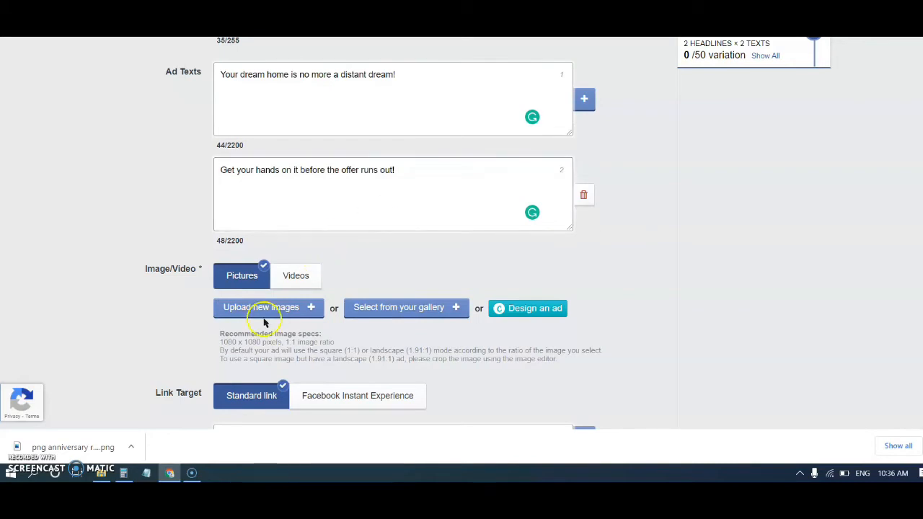
left_click(246, 308)
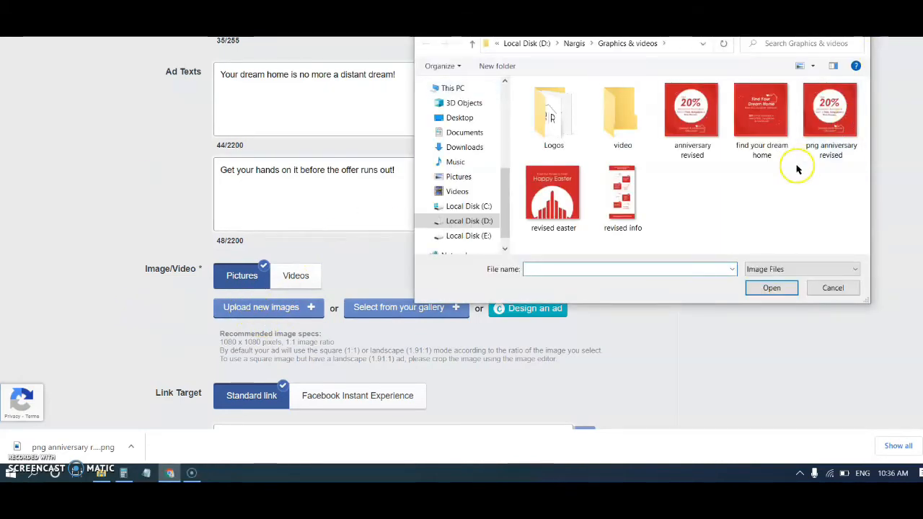
left_click(829, 119)
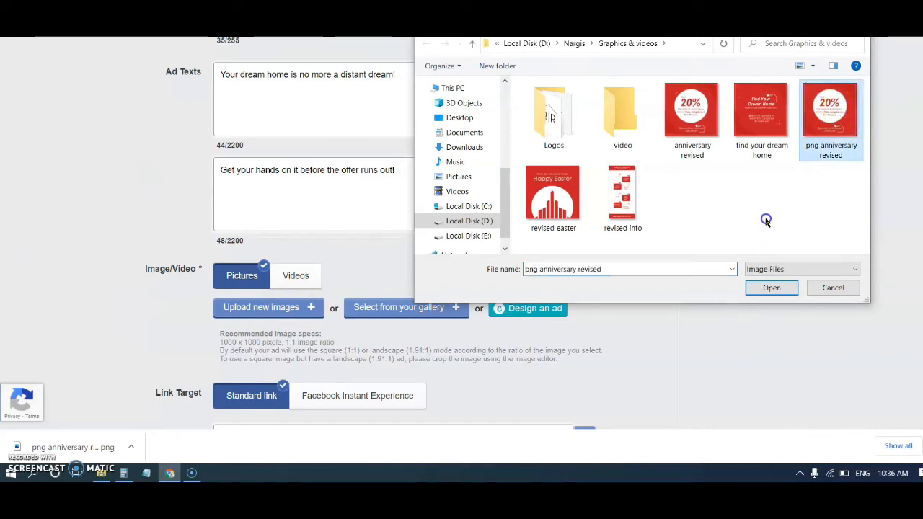
left_click(743, 93, "ctrl")
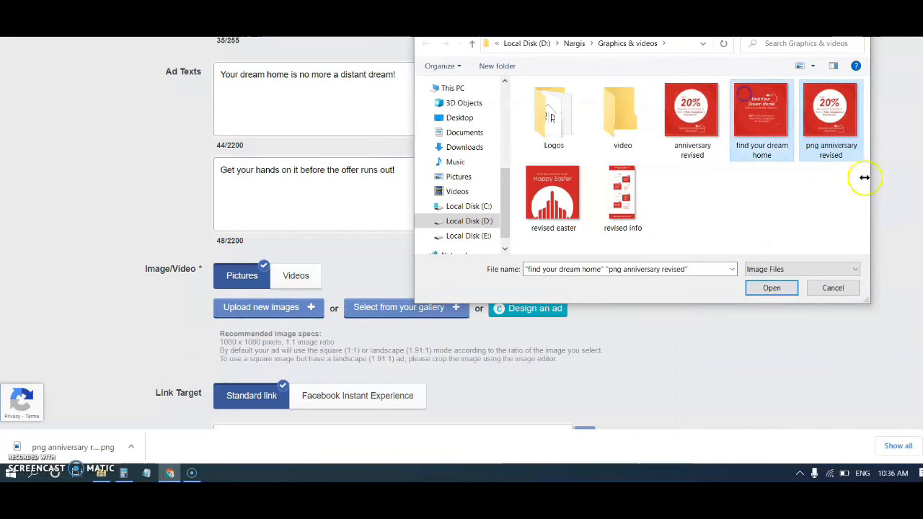
left_click(789, 294)
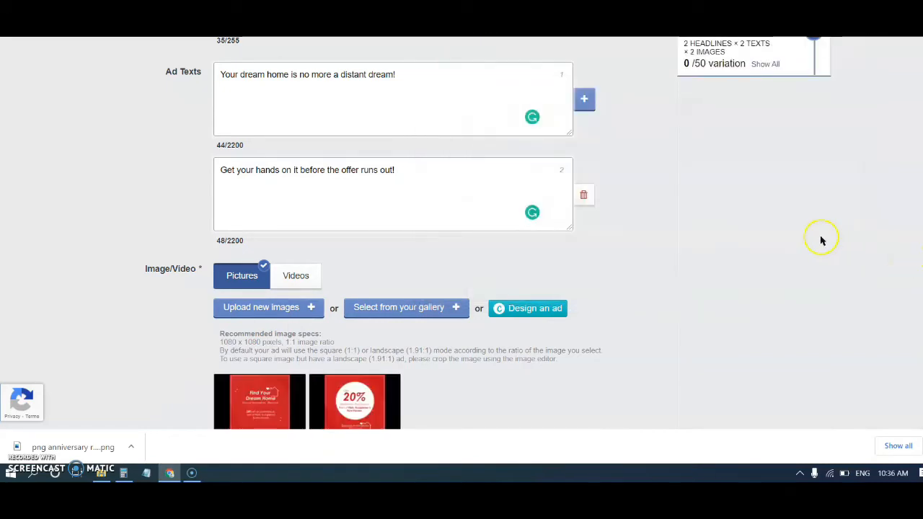
scroll(745, 253, "down", 1)
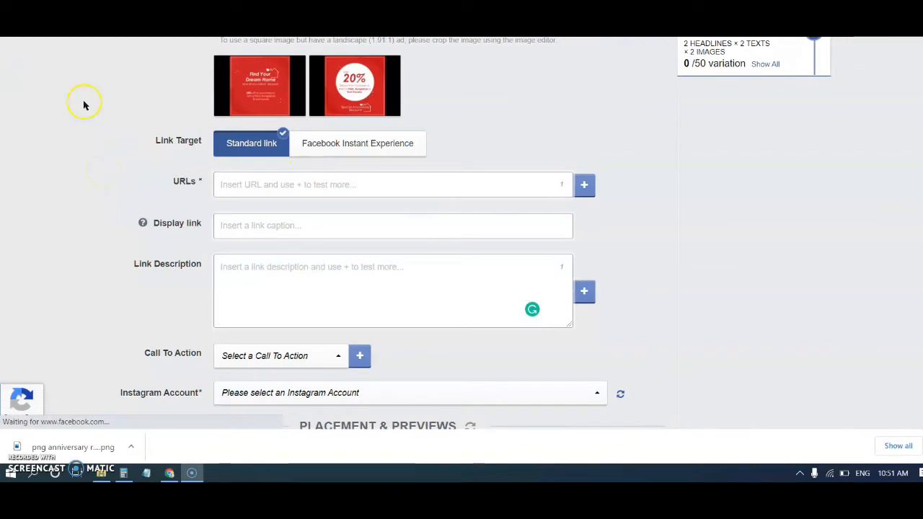
left_click(249, 185)
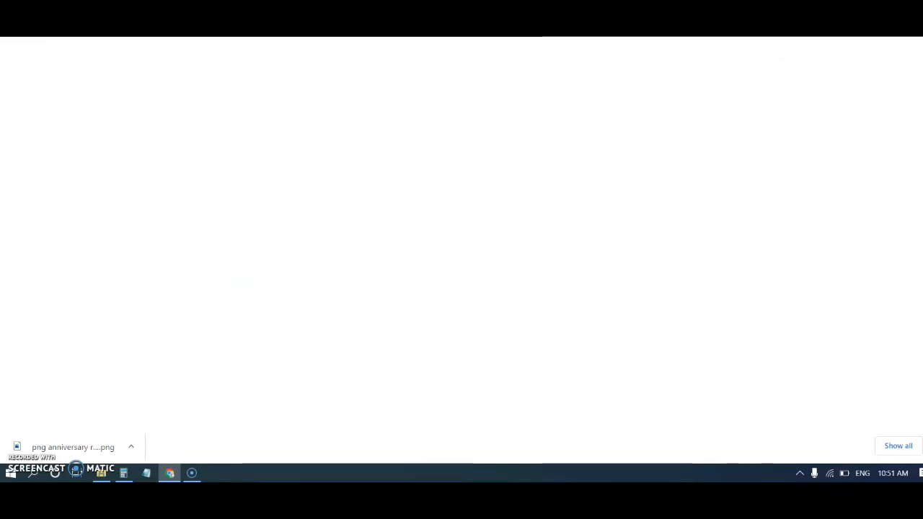
right_click(226, 36)
key("Escape")
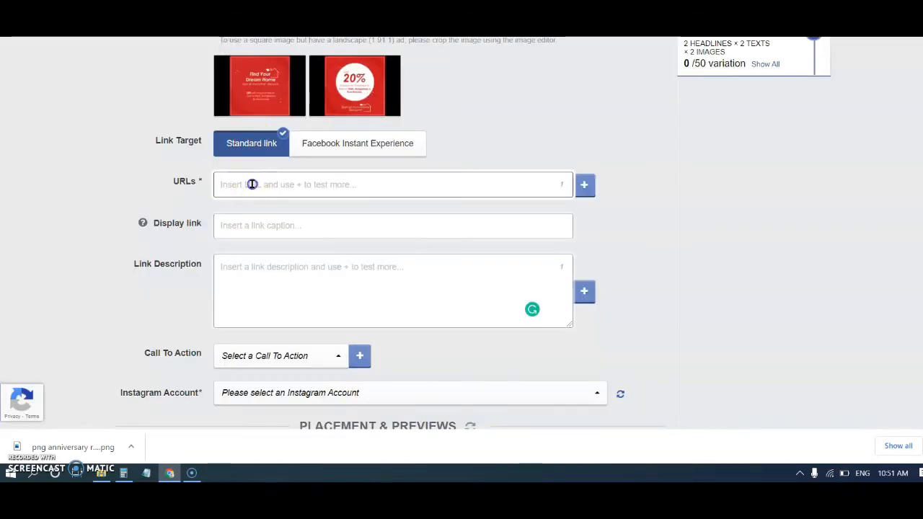
left_click(252, 183)
left_click(310, 235)
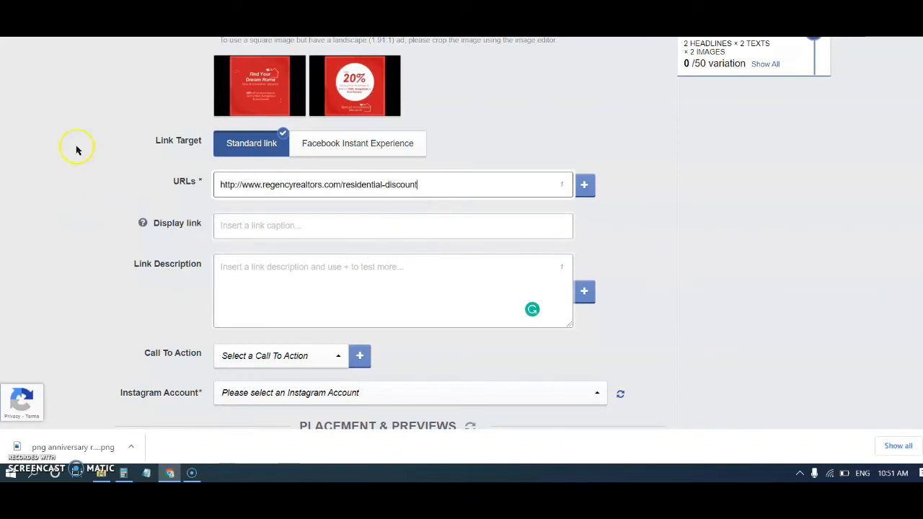
left_click(266, 235)
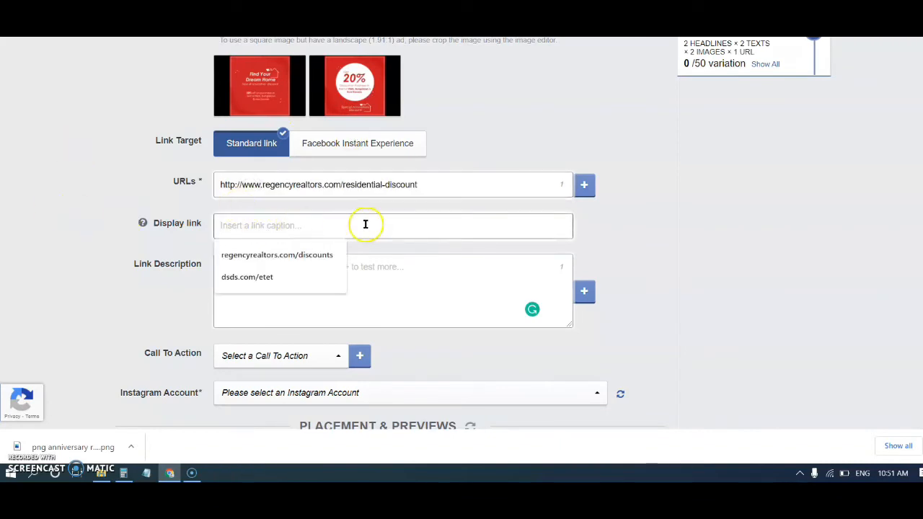
Step: Set the ad's display link to regencyrealtors.com/discount
type("regencyrea")
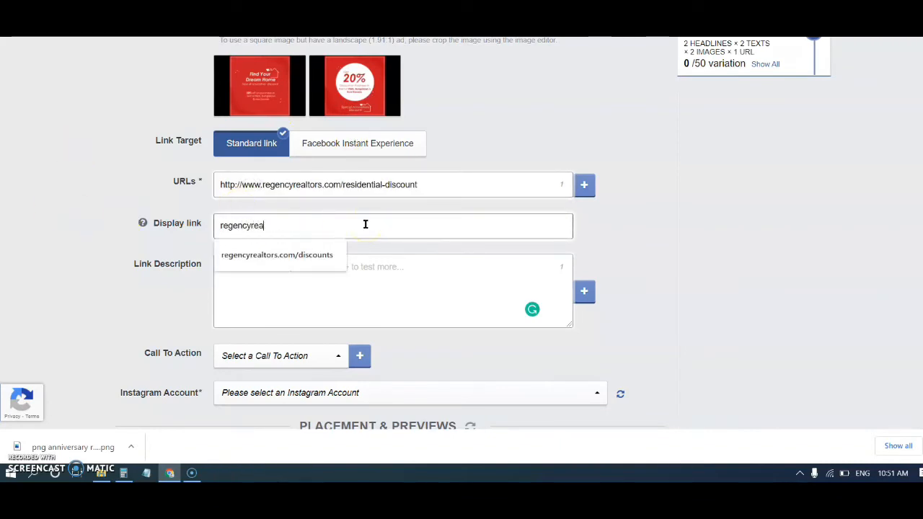
type("ltors.com/discount")
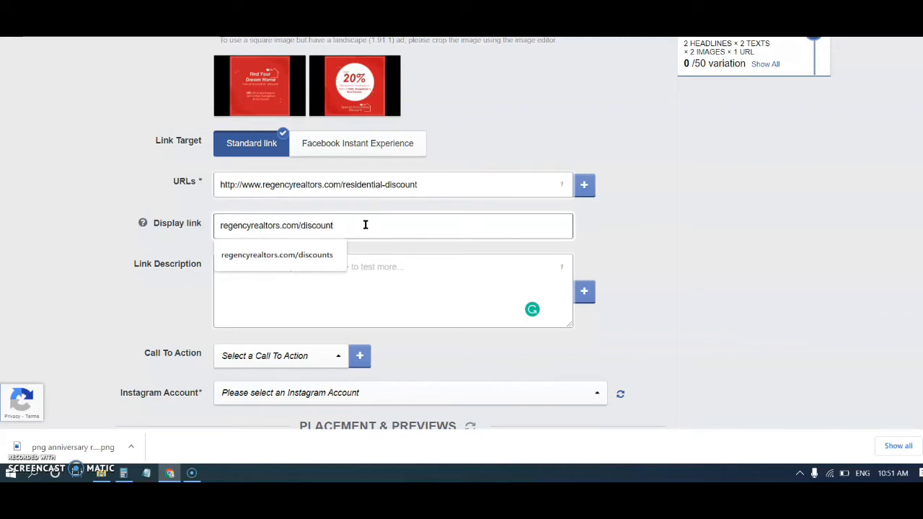
Step: Enter the link description "Get in touch with our expert and learn about some exclusive deals on premium properties."
left_click(278, 277)
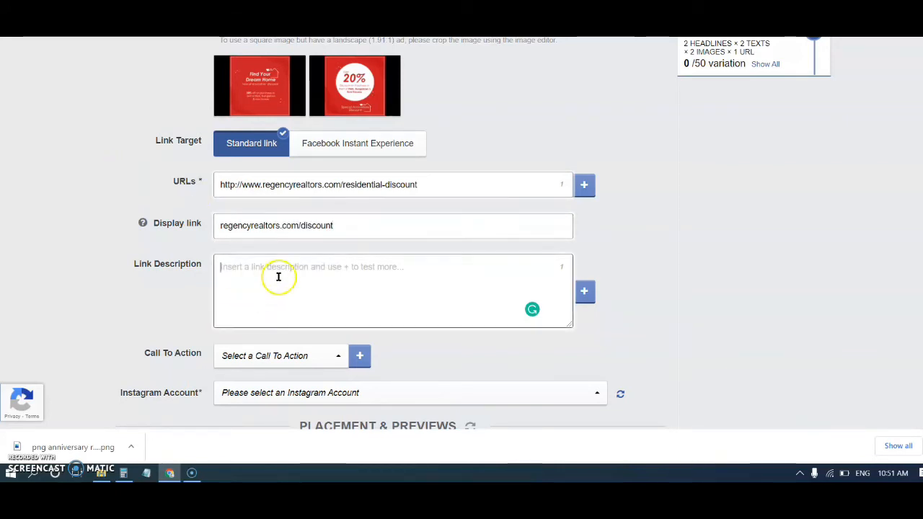
scroll(279, 277, "down", 1)
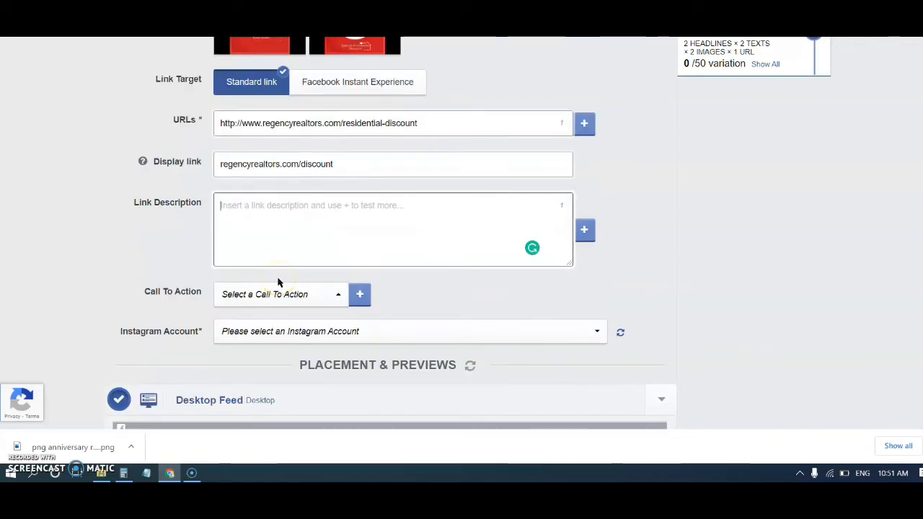
type("Get in")
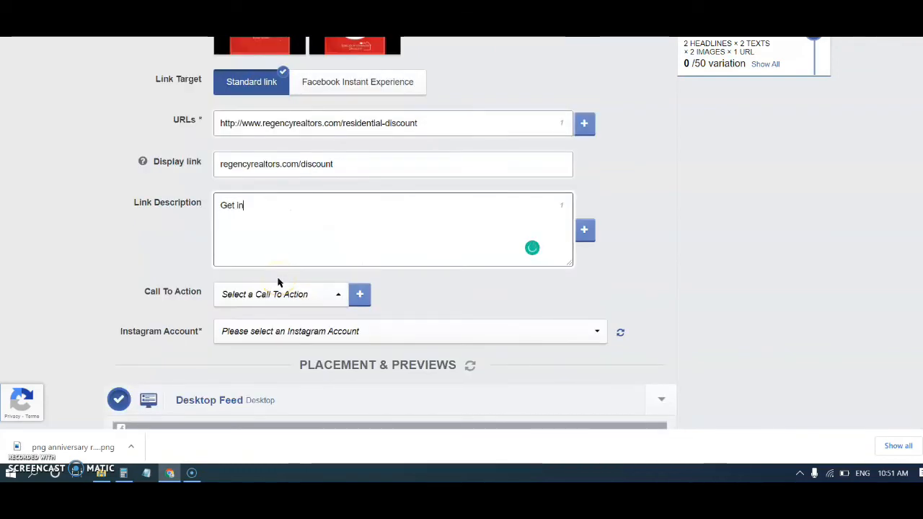
type(" touch")
key("BackSpace")
type("ch with")
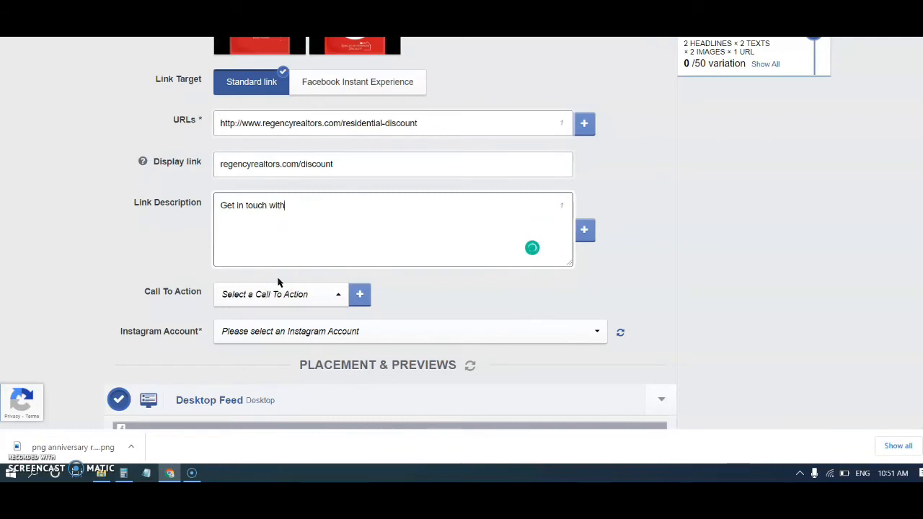
type(" our expert a")
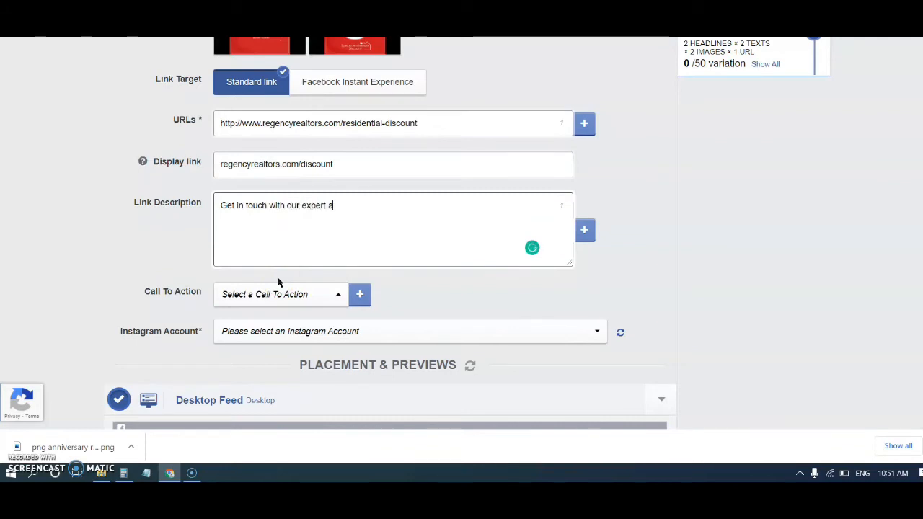
type("nd learn about some exclusive deals")
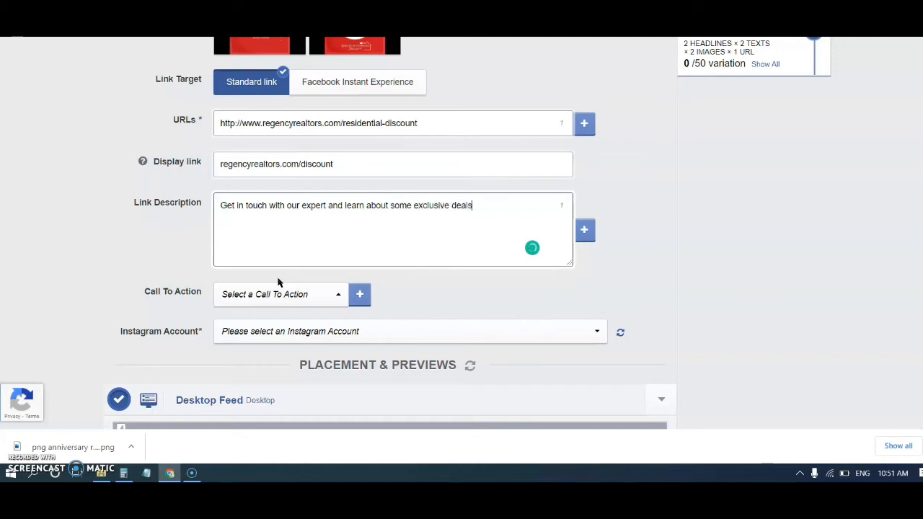
type("on premium properties")
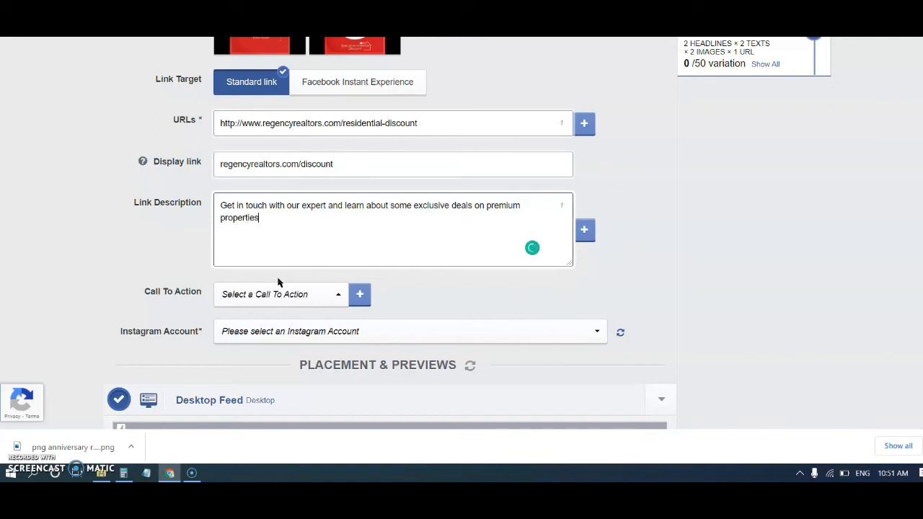
type(".")
Step: Choose Contact Us as the ad's call to action
scroll(285, 242, "down", 1)
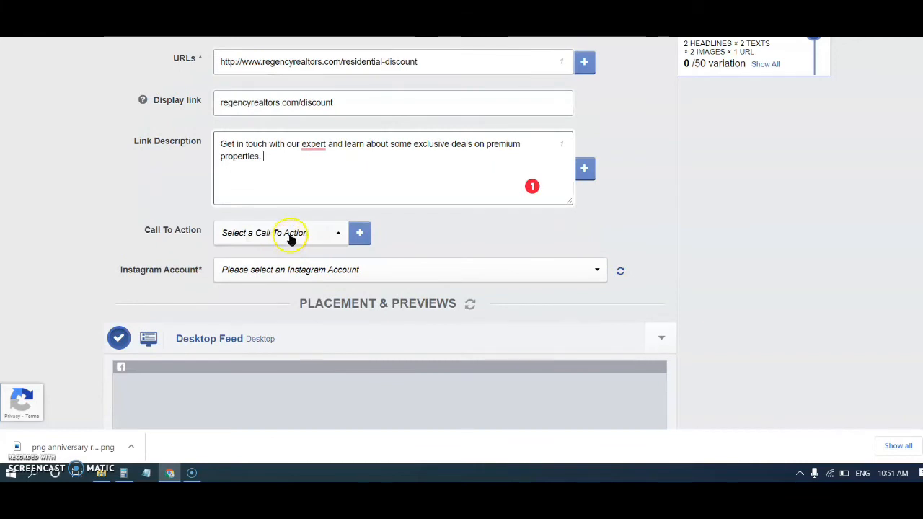
left_click(288, 233)
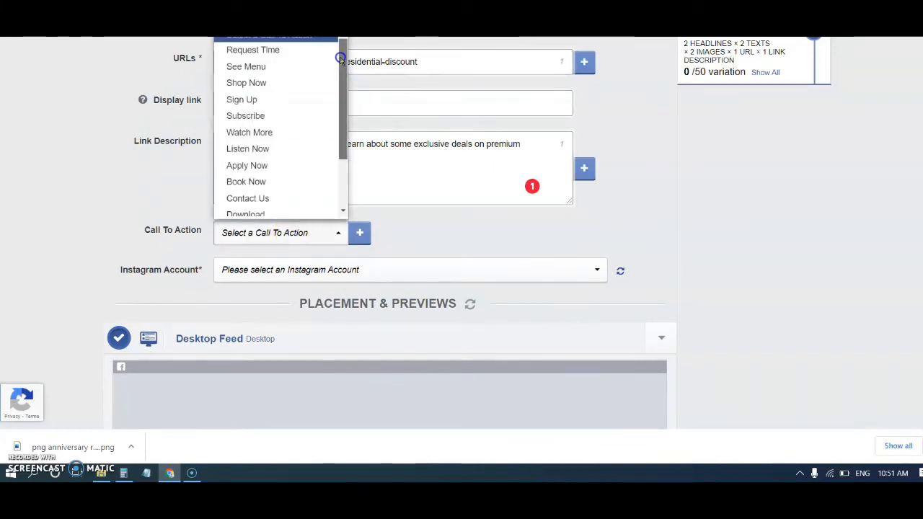
left_click_drag(341, 58, 340, 130)
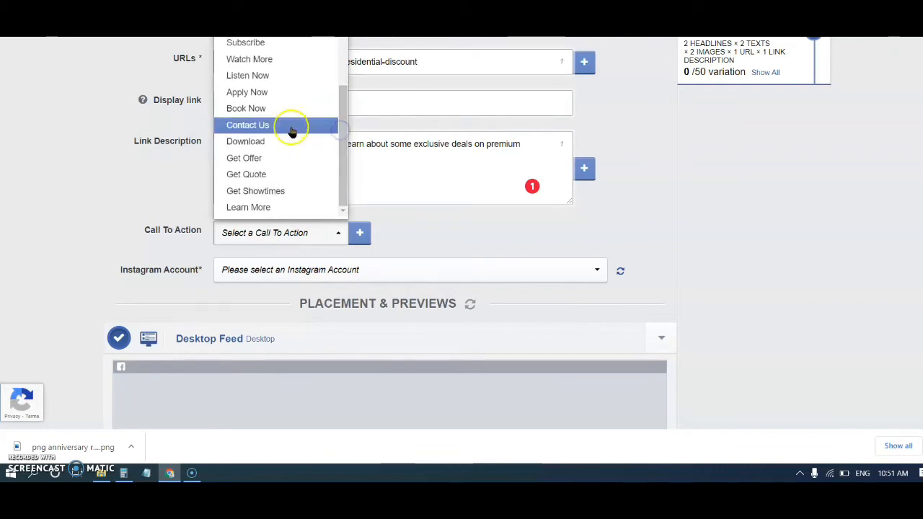
left_click(283, 126)
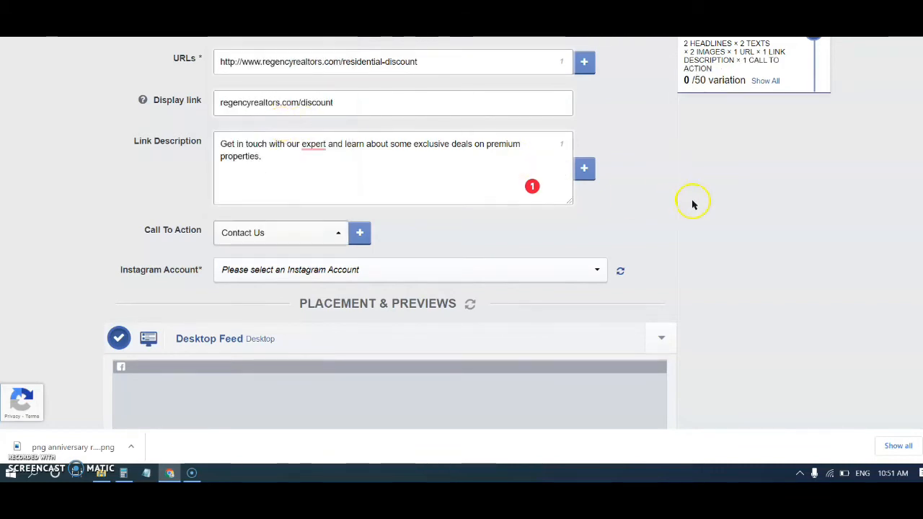
Step: Select Regency Realtors (Page) as the ad's Instagram account
scroll(692, 206, "down", 2)
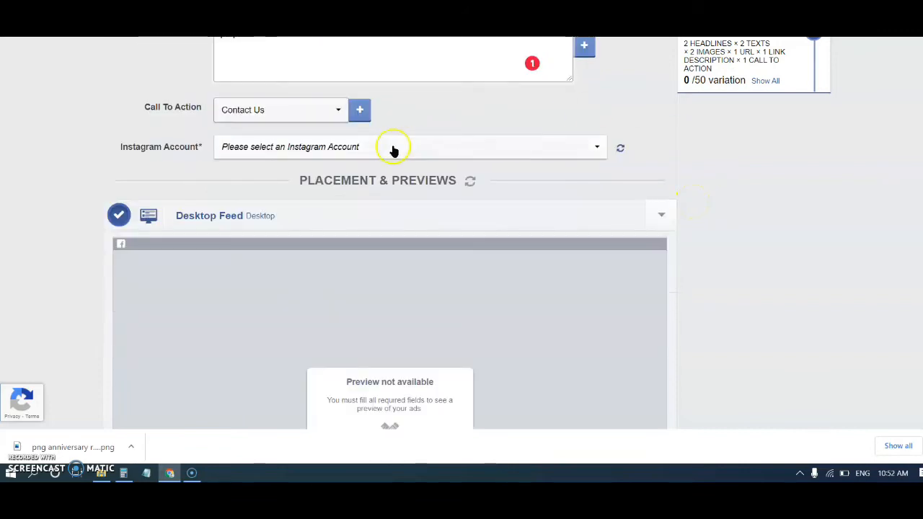
left_click(361, 149)
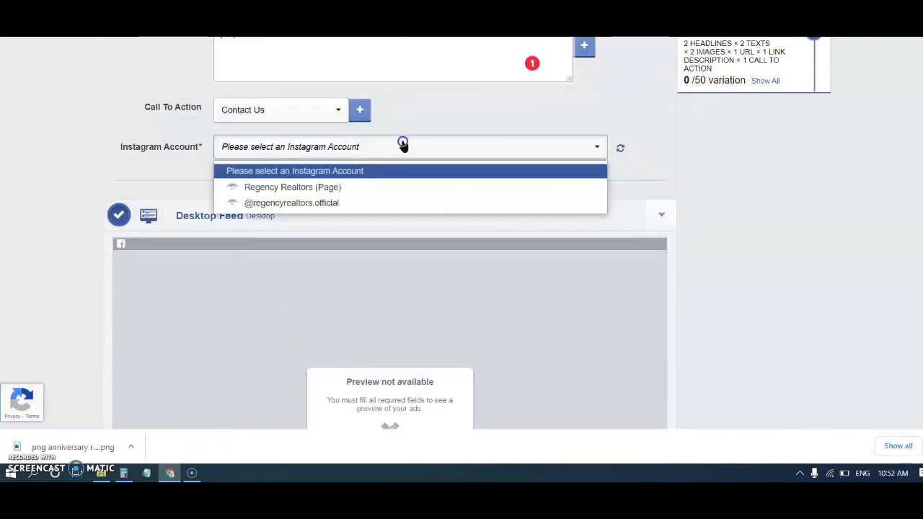
left_click(281, 189)
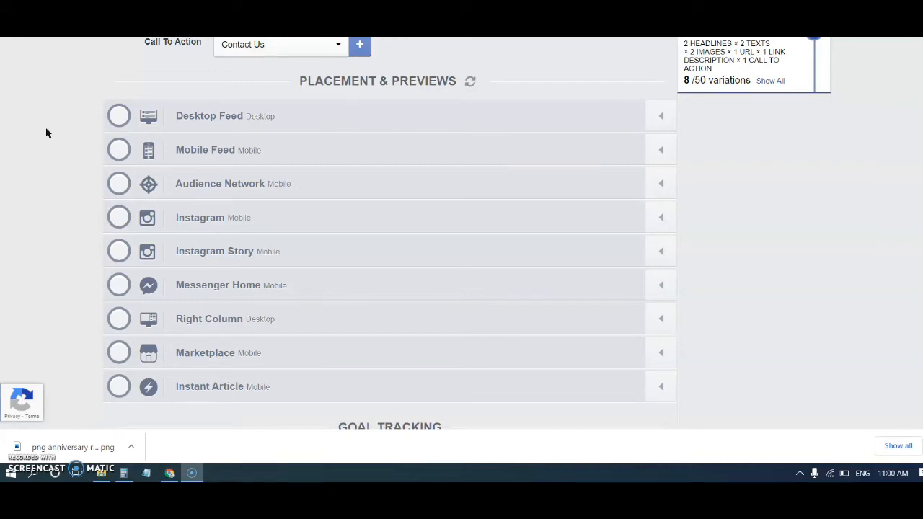
Step: Review the available ad placements one by one, from Desktop Feed through Instant Article
left_click(220, 116)
left_click(207, 150)
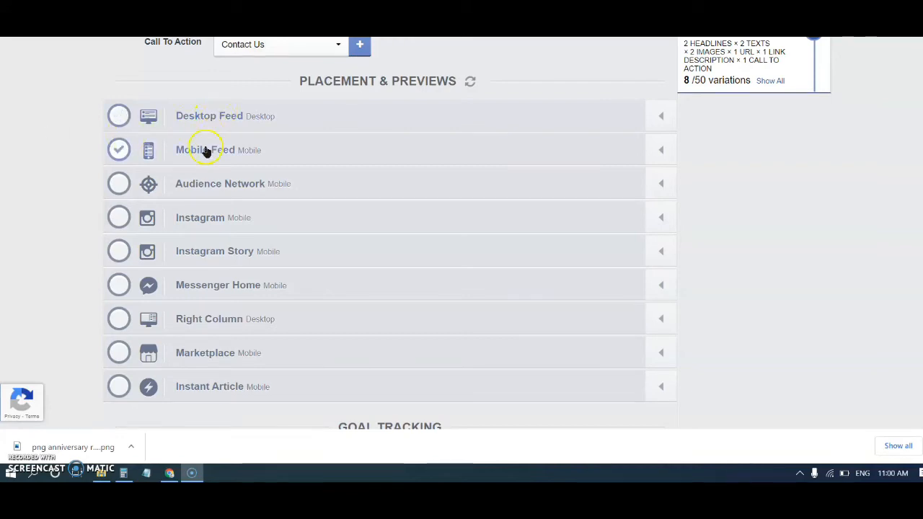
left_click(236, 185)
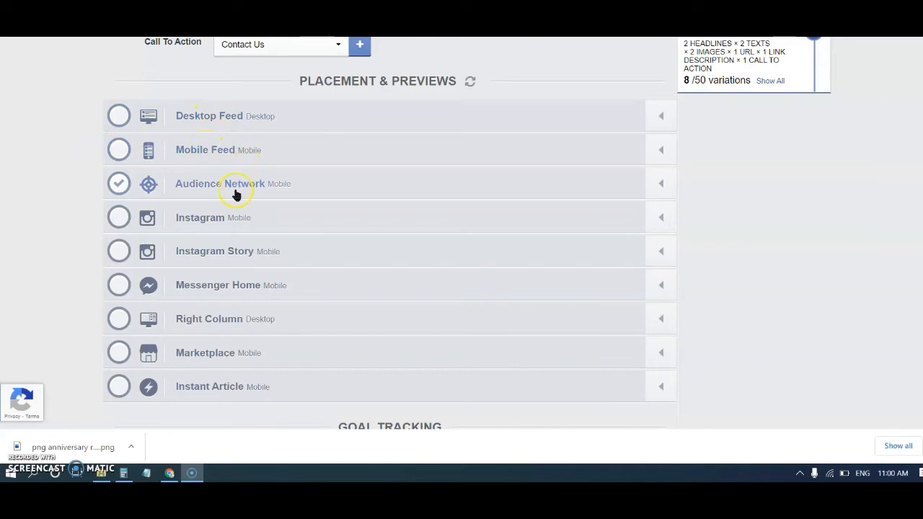
left_click(205, 217)
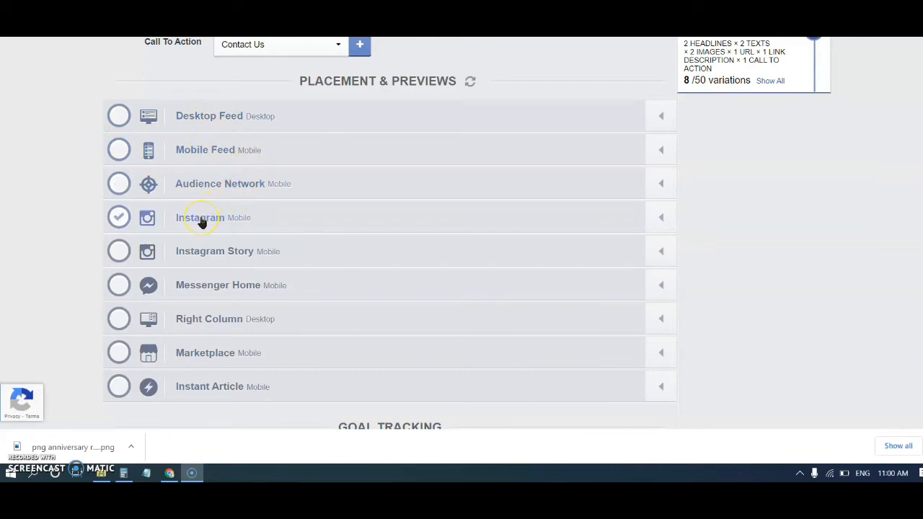
left_click(220, 254)
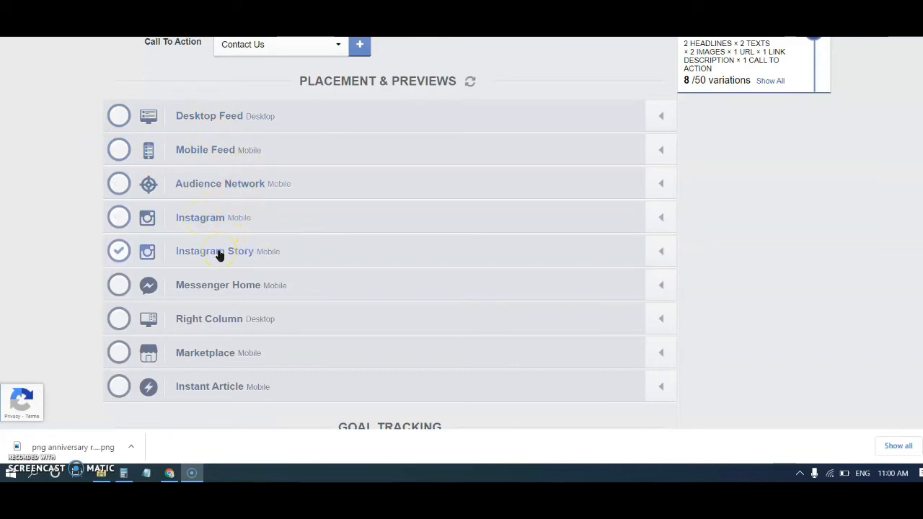
left_click(230, 290)
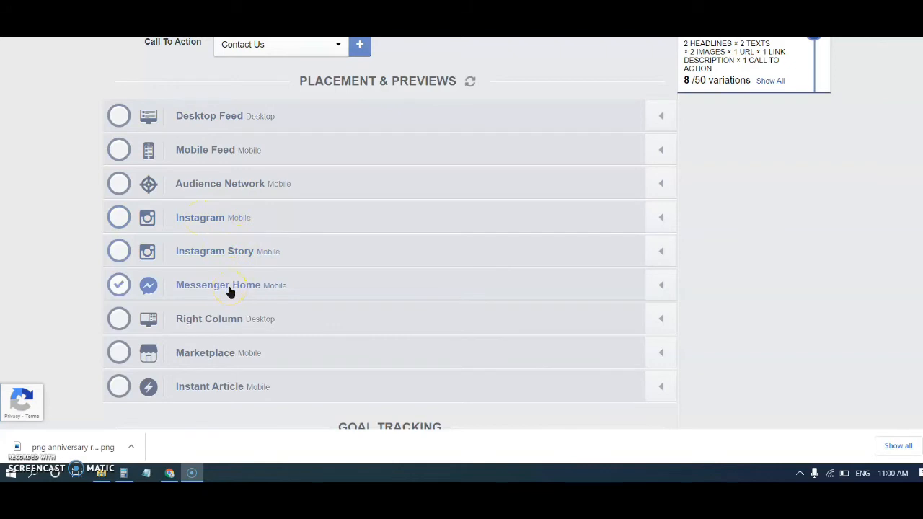
left_click(226, 322)
left_click(201, 350)
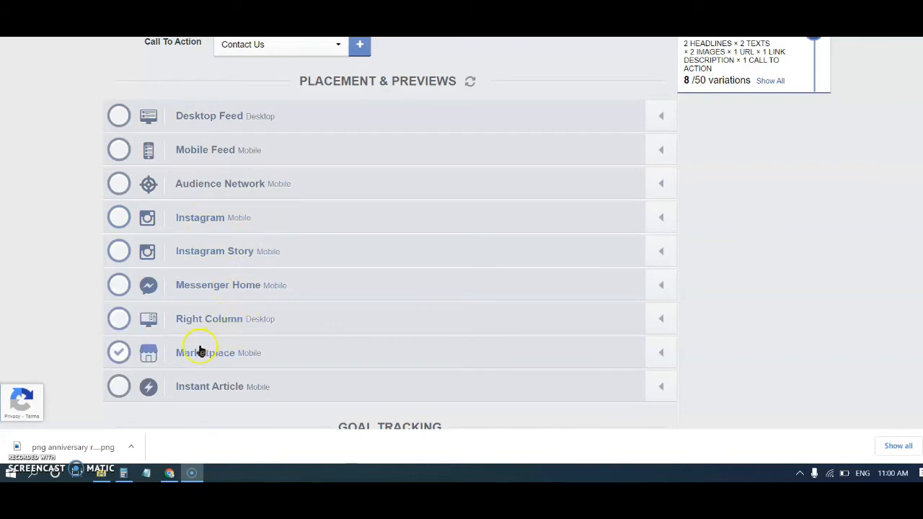
left_click(220, 388)
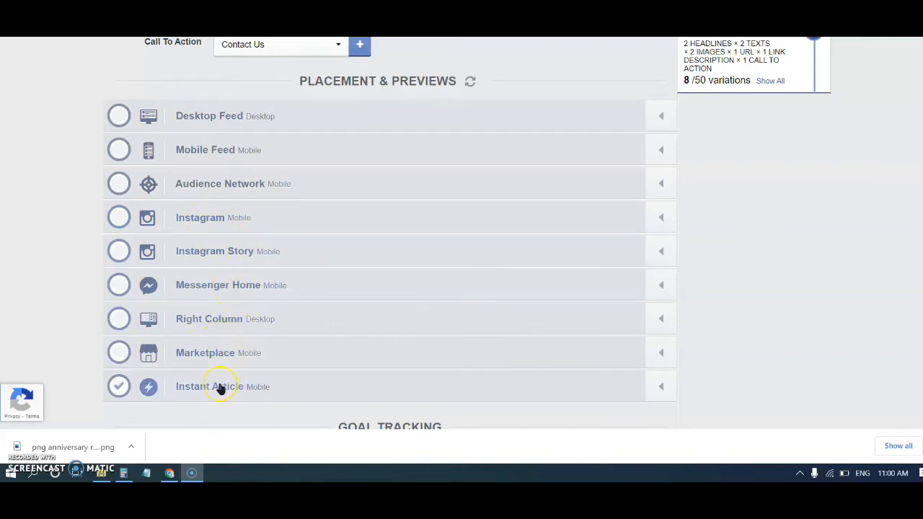
left_click(221, 388)
Step: Enable the Desktop Feed, Mobile Feed, Instagram and Instagram Story placements for the ad
left_click(119, 116)
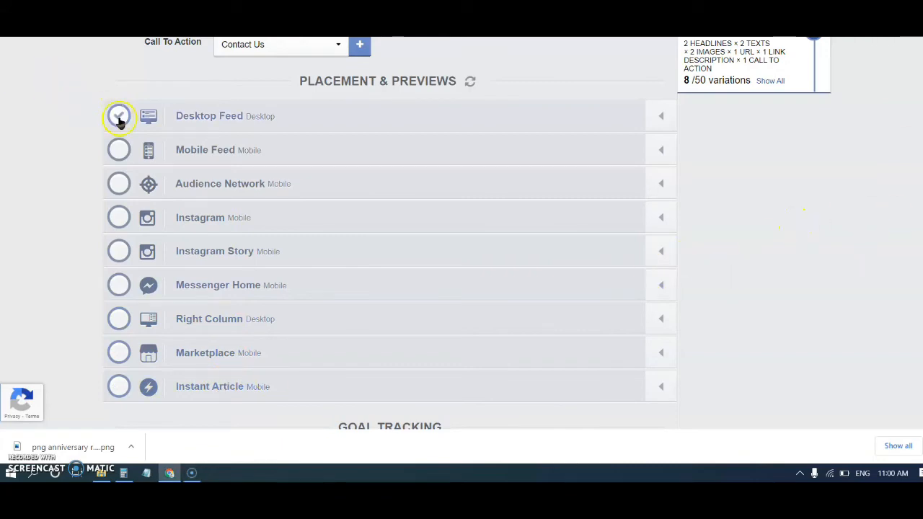
left_click(119, 188)
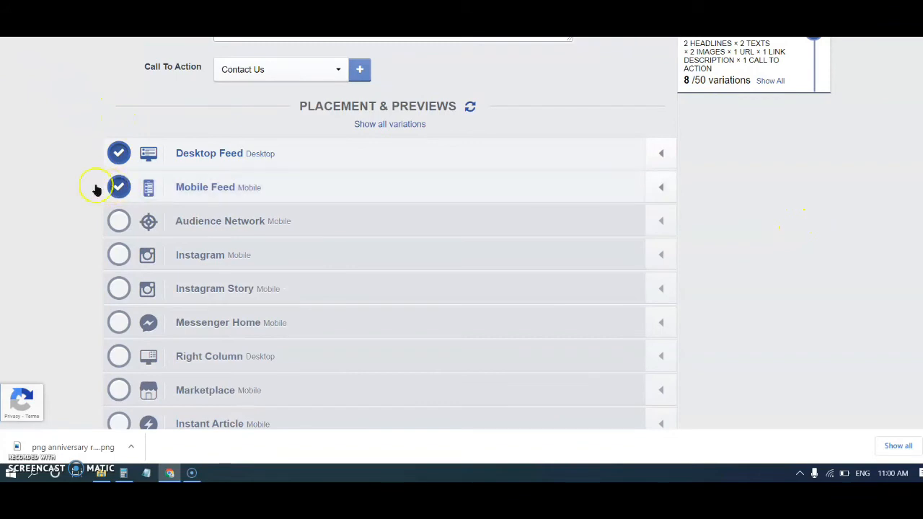
scroll(95, 189, "down", 1)
left_click(118, 192)
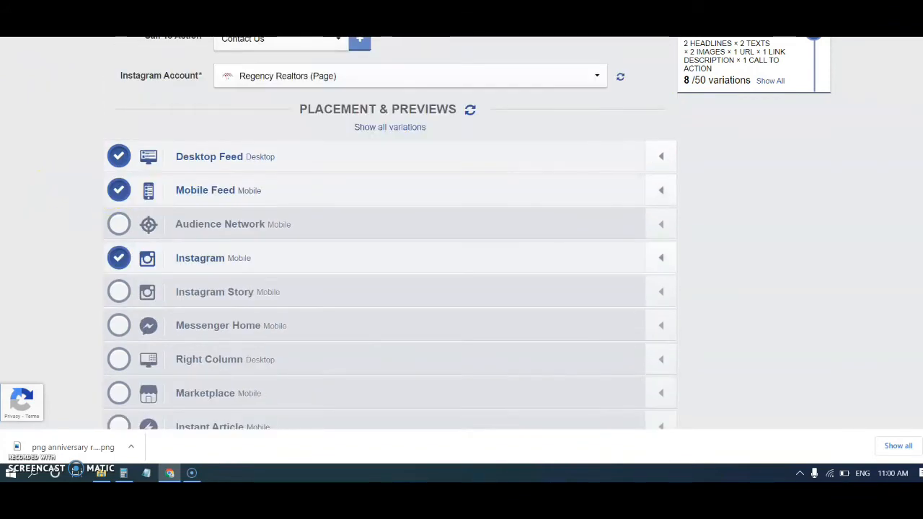
left_click(119, 292)
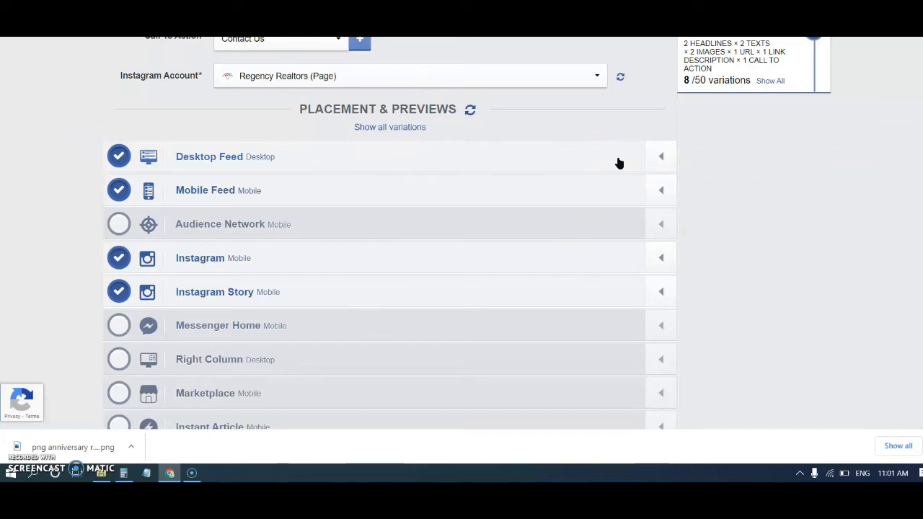
Step: Open the Desktop Feed preview and look through the whole ad down to its link area
left_click(659, 157)
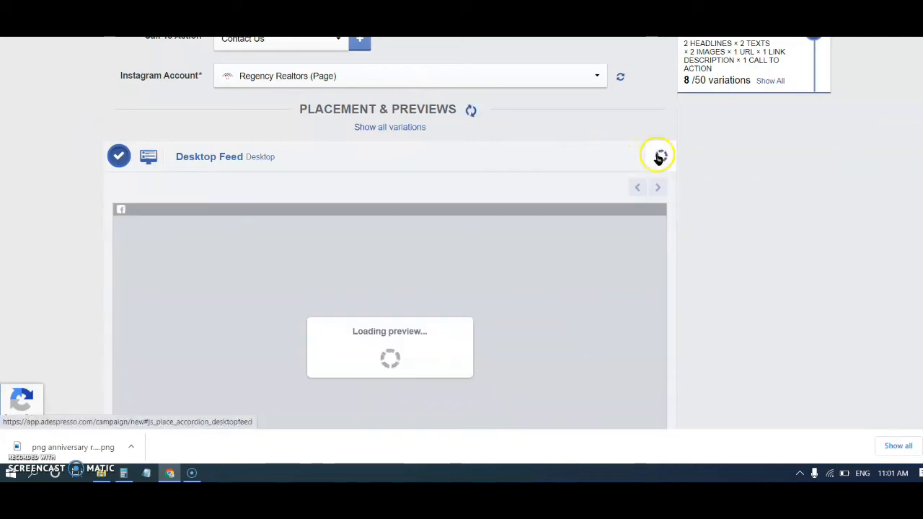
scroll(609, 184, "down", 2)
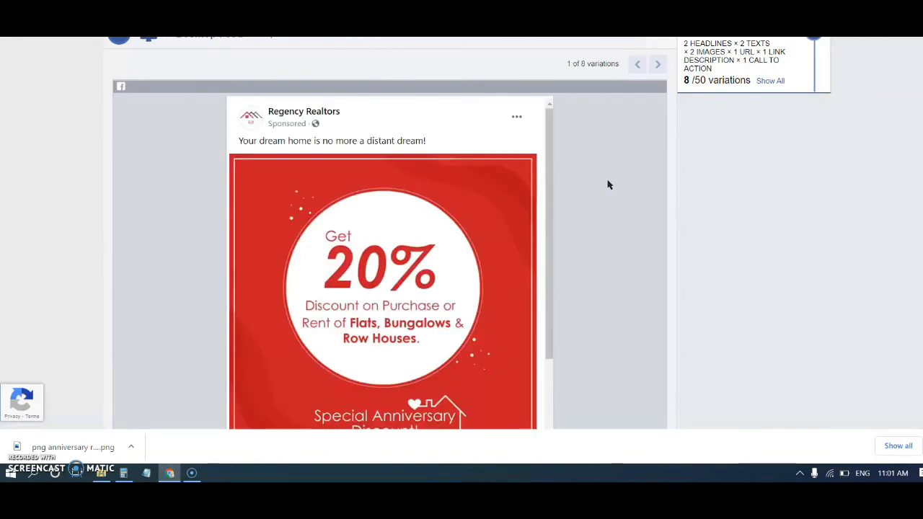
scroll(608, 184, "down", 1)
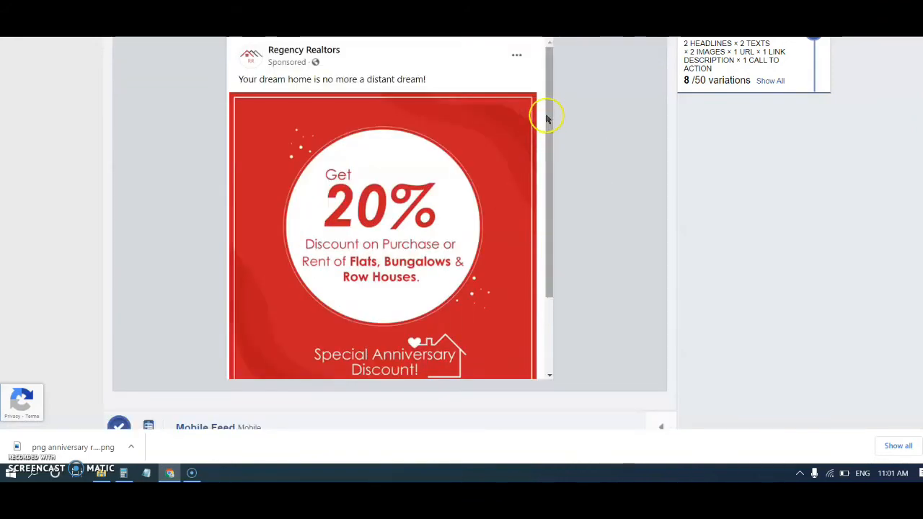
left_click_drag(546, 113, 584, 238)
Step: Open the Mobile Feed preview and examine how the ad looks on a phone
scroll(583, 237, "down", 4)
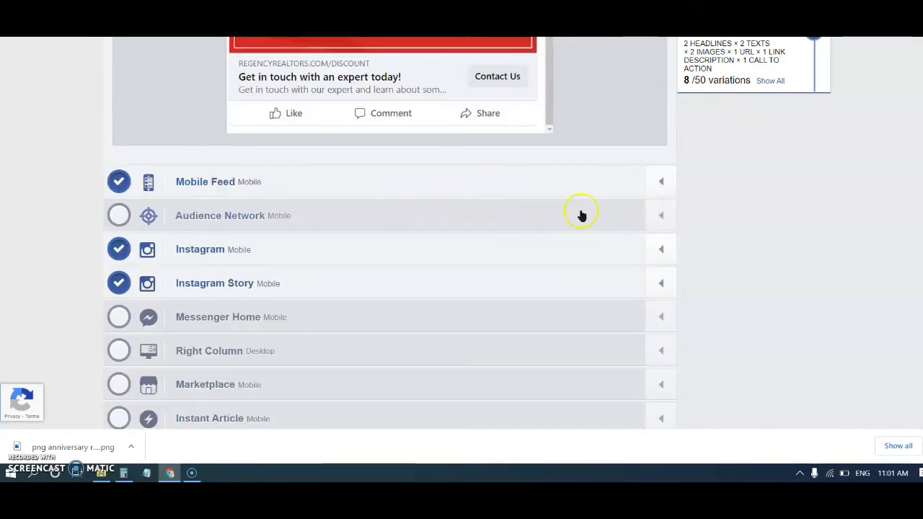
left_click(659, 183)
scroll(504, 180, "up", 3)
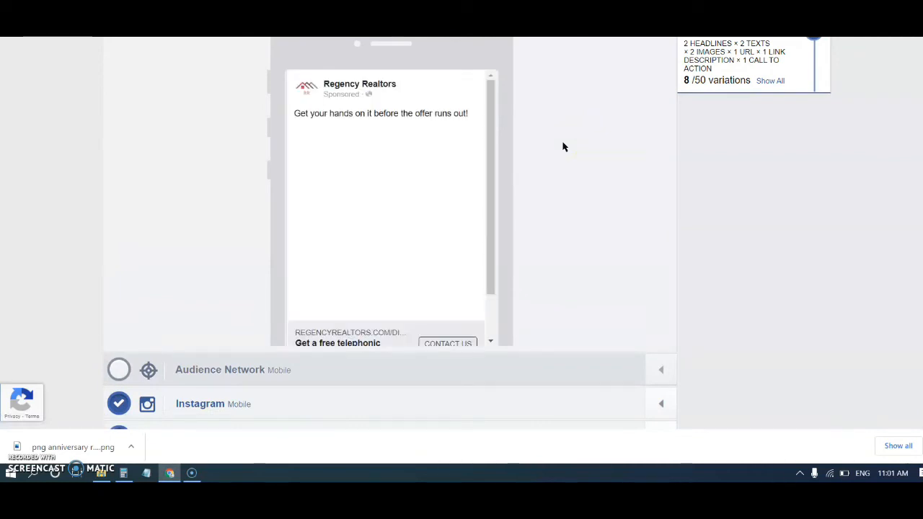
left_click(492, 129)
left_click_drag(491, 130, 486, 86)
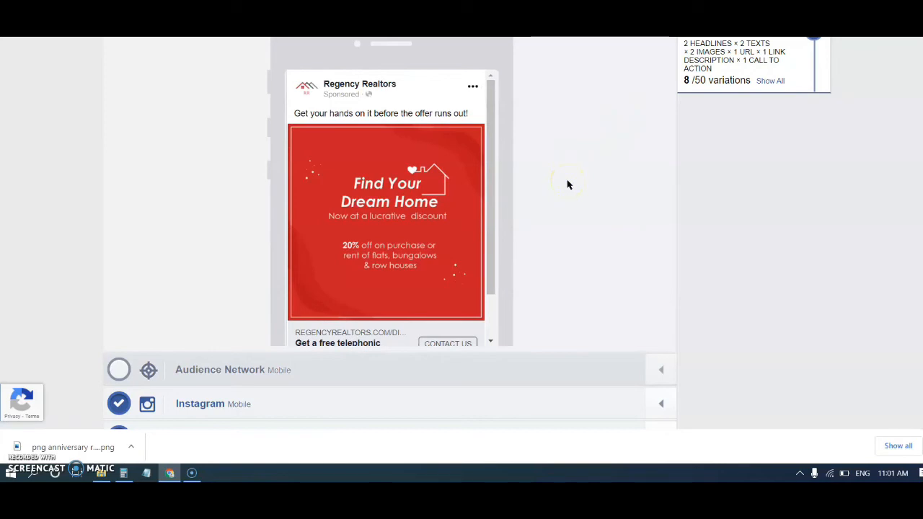
Step: Deselect the Instagram placement
scroll(567, 183, "down", 3)
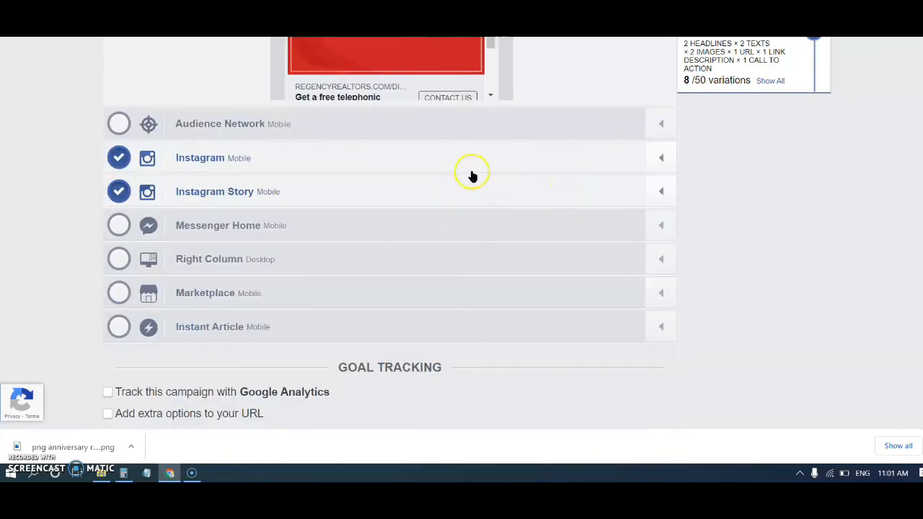
left_click(469, 170)
left_click(101, 157)
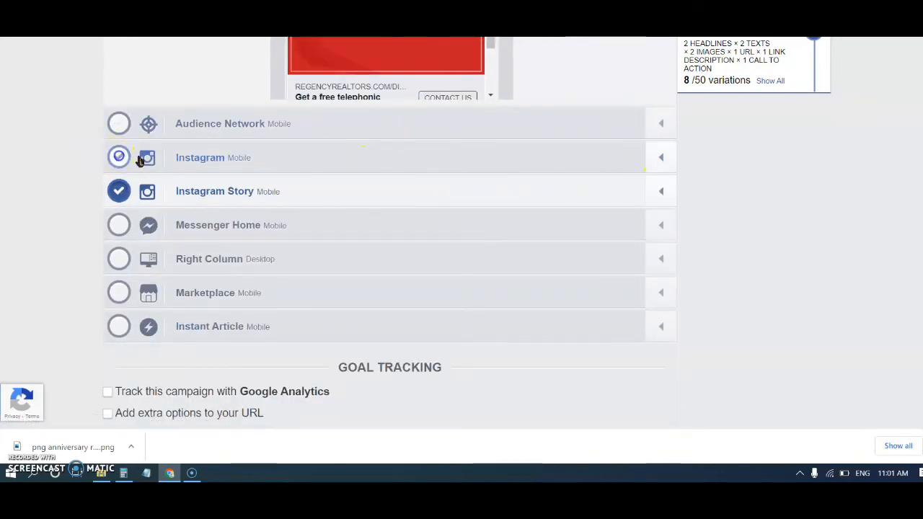
Step: Open the Instagram placement preview and look over the whole ad, including its far edge and caption
left_click(659, 159)
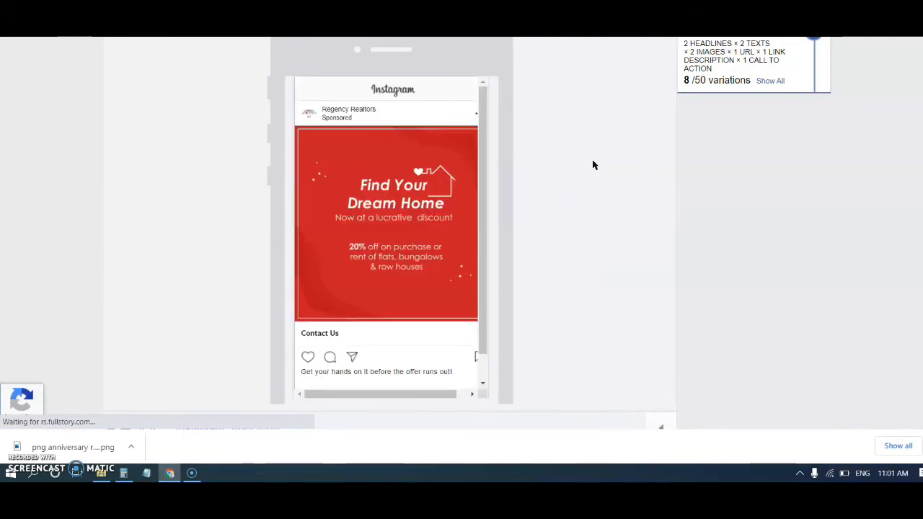
left_click(475, 163)
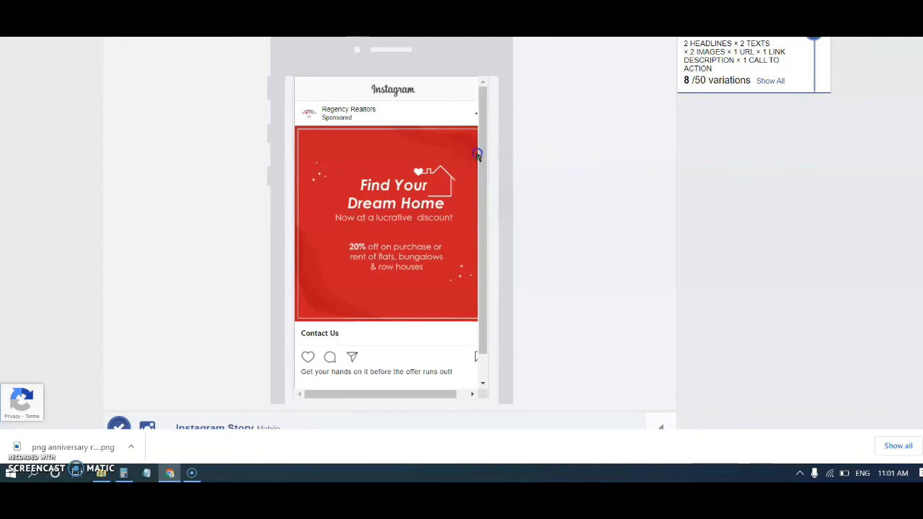
left_click_drag(480, 151, 487, 276)
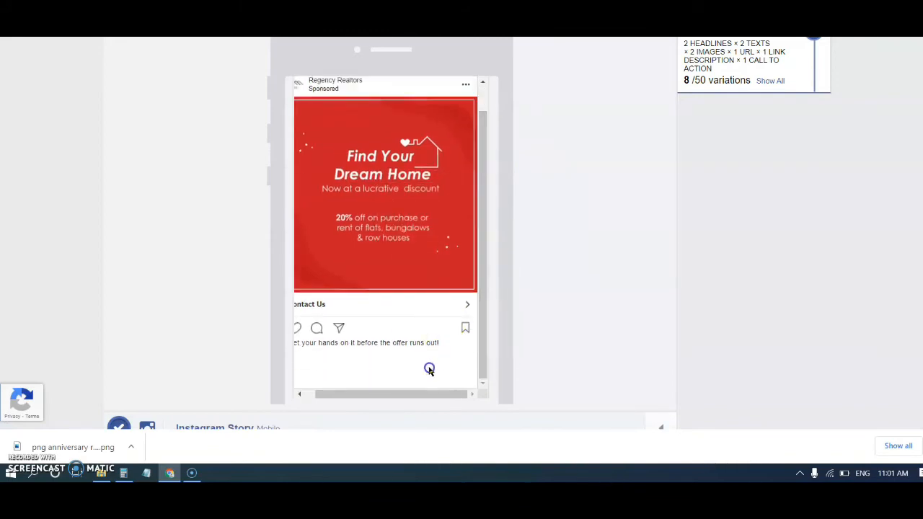
left_click_drag(406, 394, 297, 394)
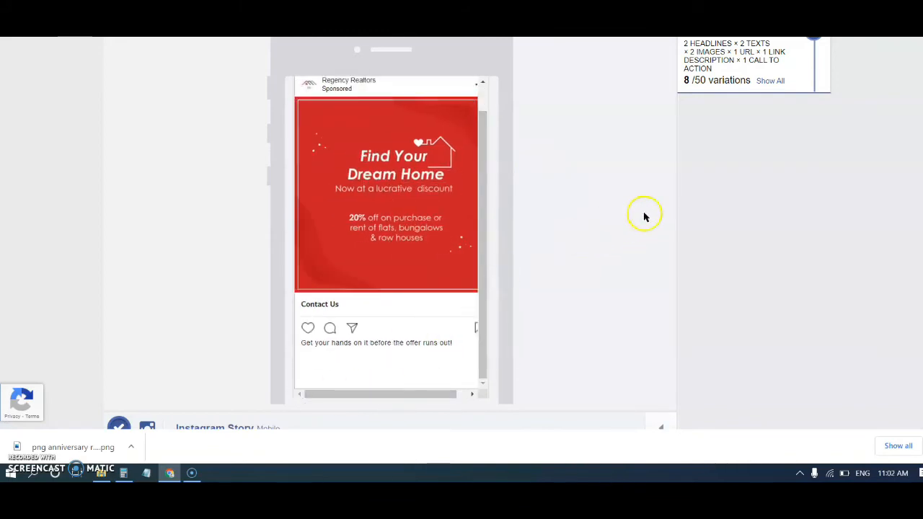
Step: Check the ad in the Instagram Story preview and proceed from the ads design to the audience stage
scroll(645, 215, "down", 4)
left_click(654, 118)
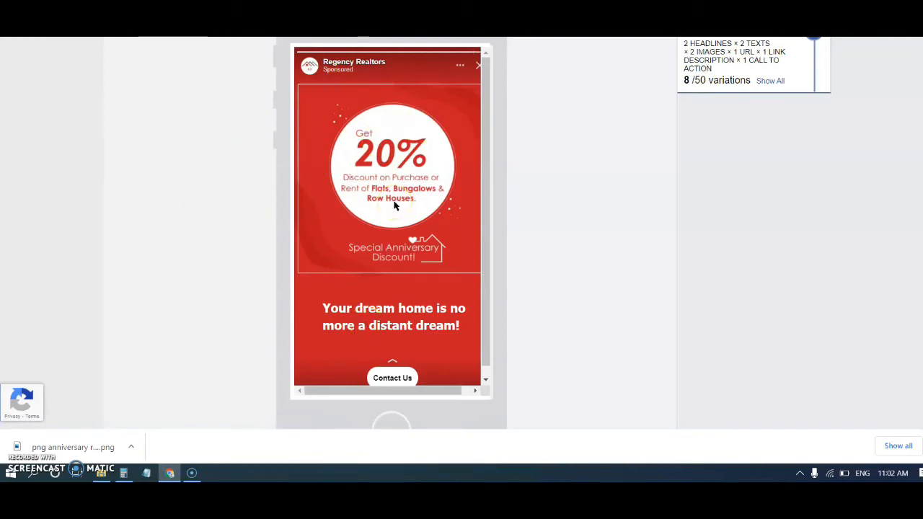
scroll(788, 205, "down", 3)
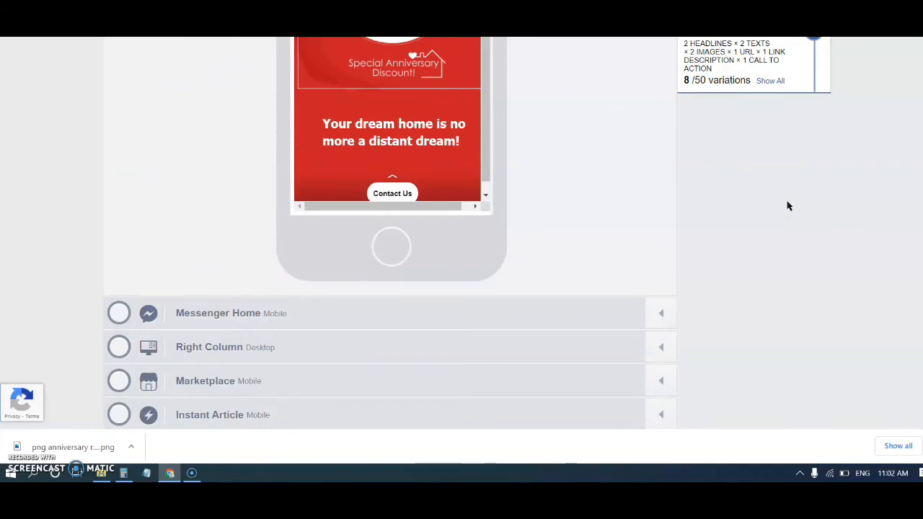
scroll(787, 205, "down", 4)
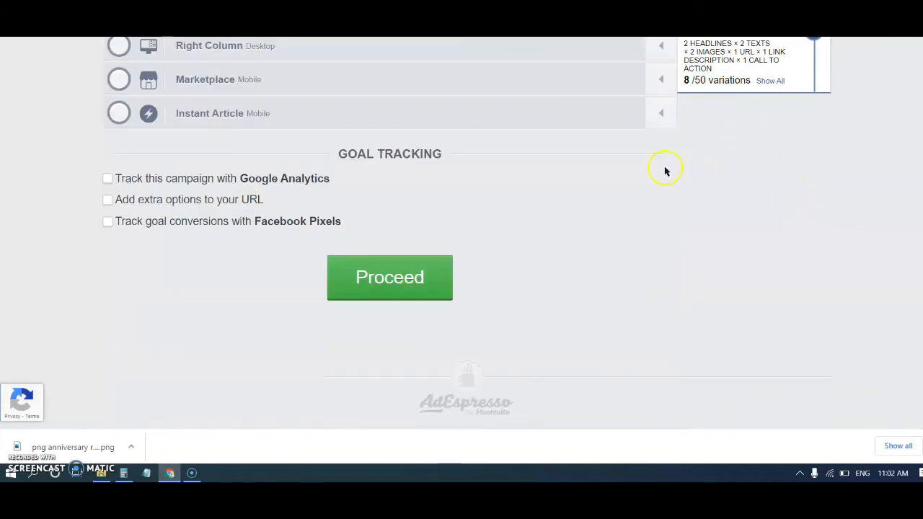
left_click(414, 277)
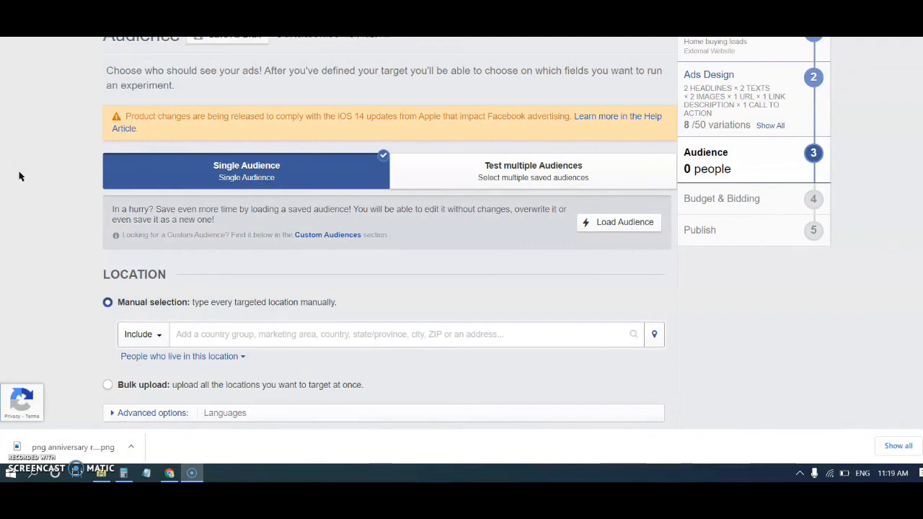
Step: Switch to testing multiple audiences and choose the saved audience "Interests - Real Estate"
left_click(27, 175)
left_click(517, 172)
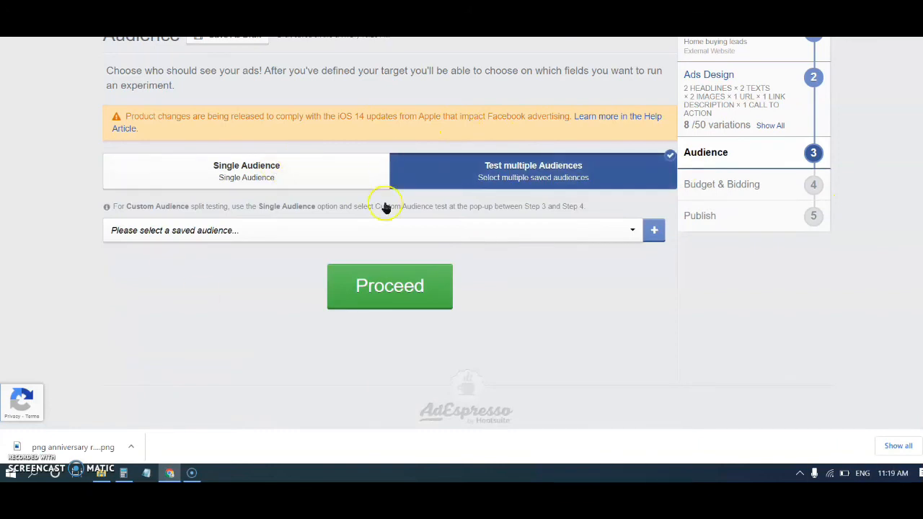
left_click(461, 233)
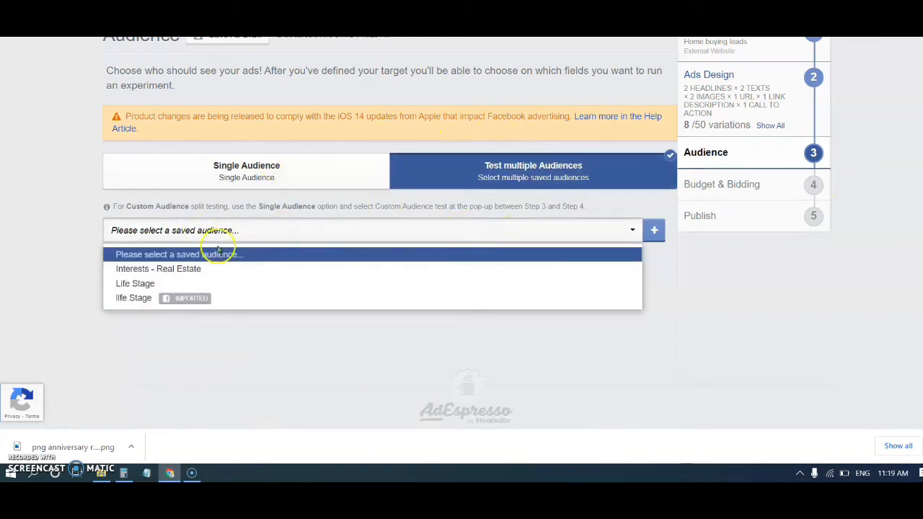
left_click(185, 268)
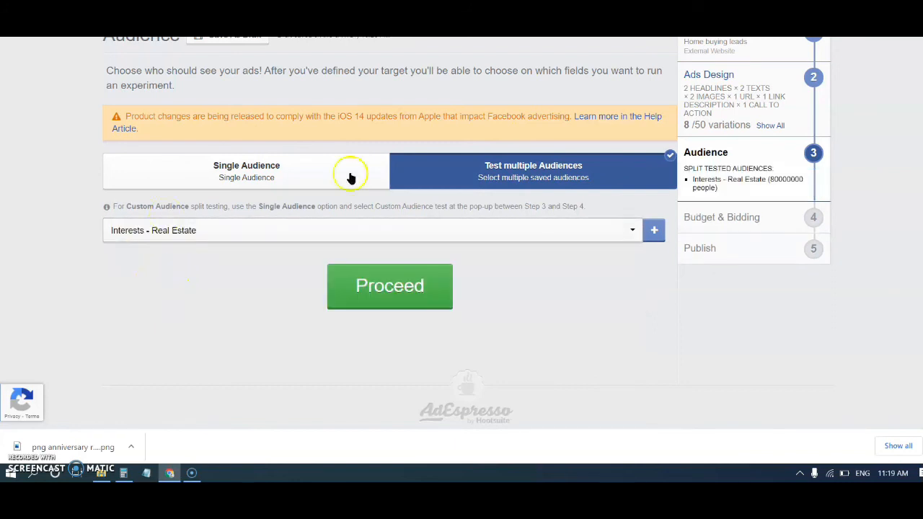
Step: Add the saved audience "Life Stage" to the split test and proceed to the budget and bidding stage
left_click(647, 231)
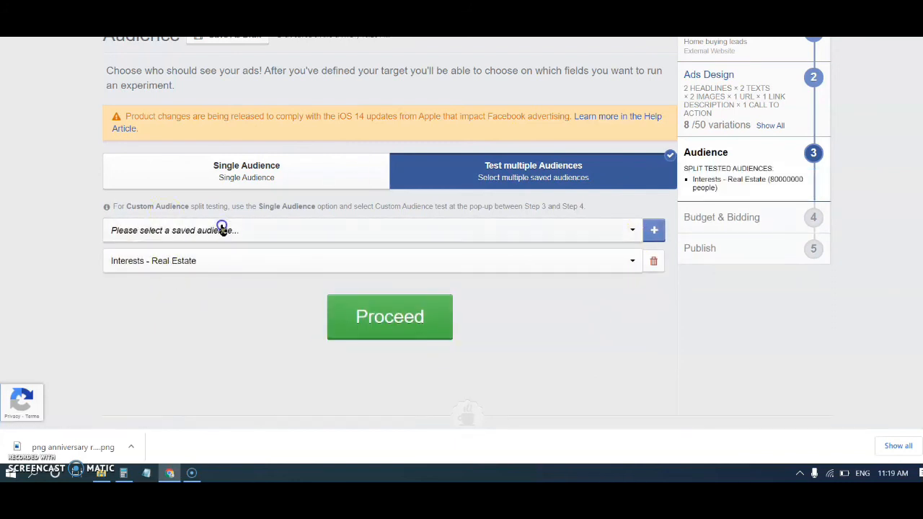
left_click(223, 230)
left_click(177, 285)
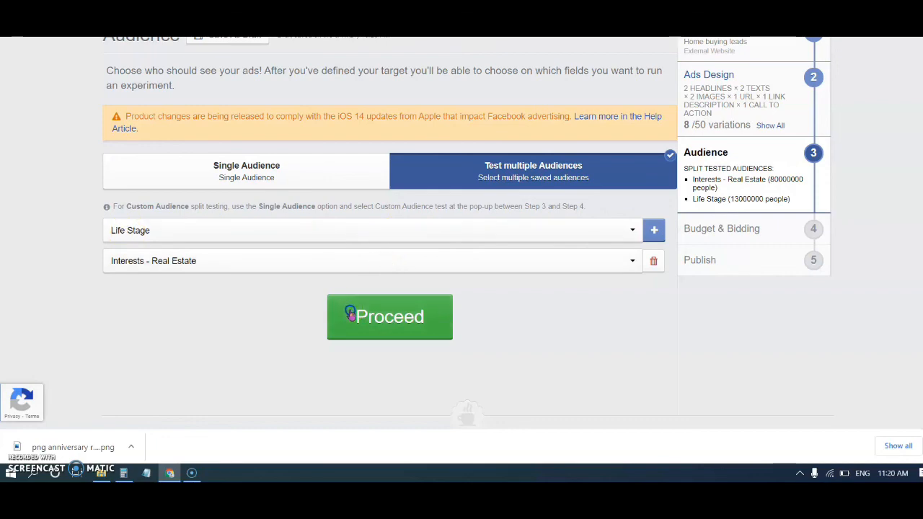
left_click(390, 325)
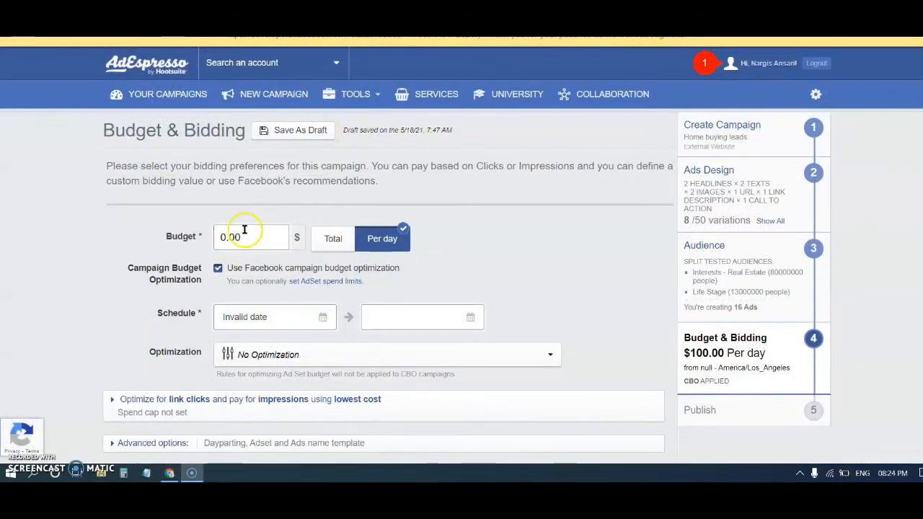
Step: Set the campaign budget to $100 per day
left_click(330, 240)
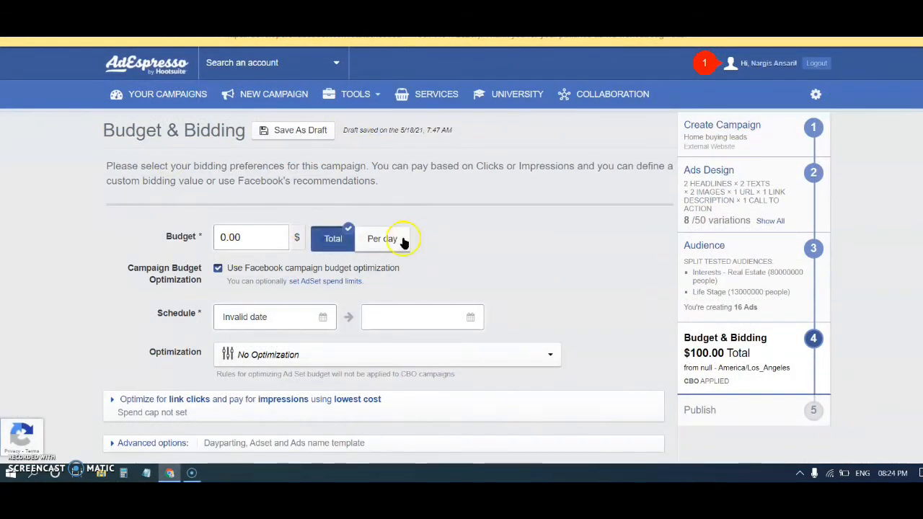
left_click(398, 240)
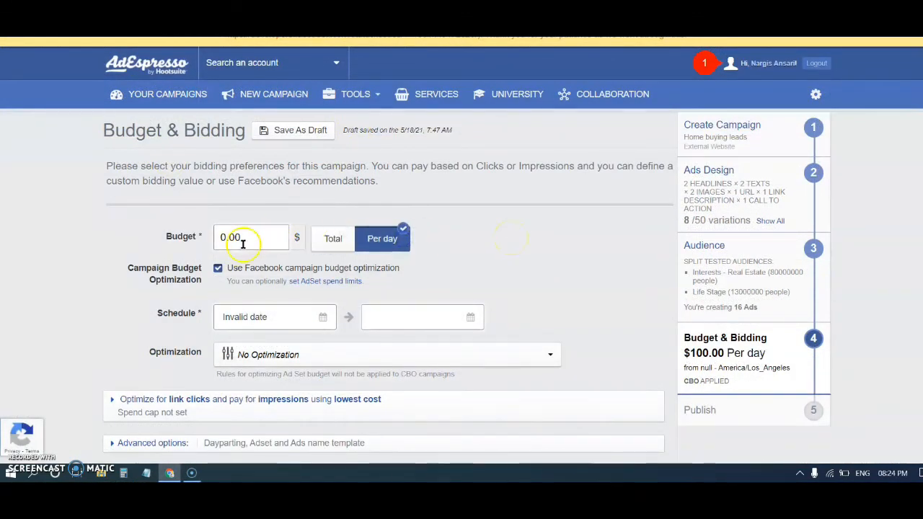
left_click(277, 235)
key("BackSpace")
key("BackSpace")
key("BackSpace")
key("BackSpace")
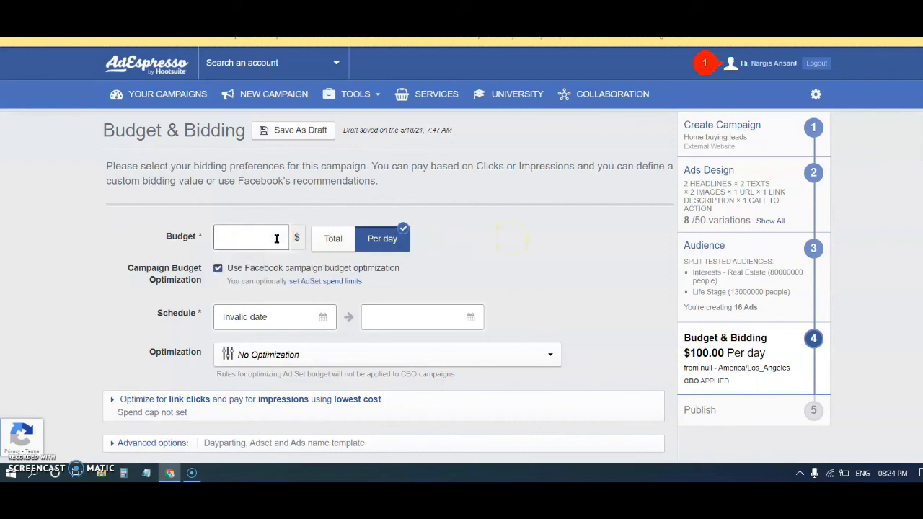
type("100")
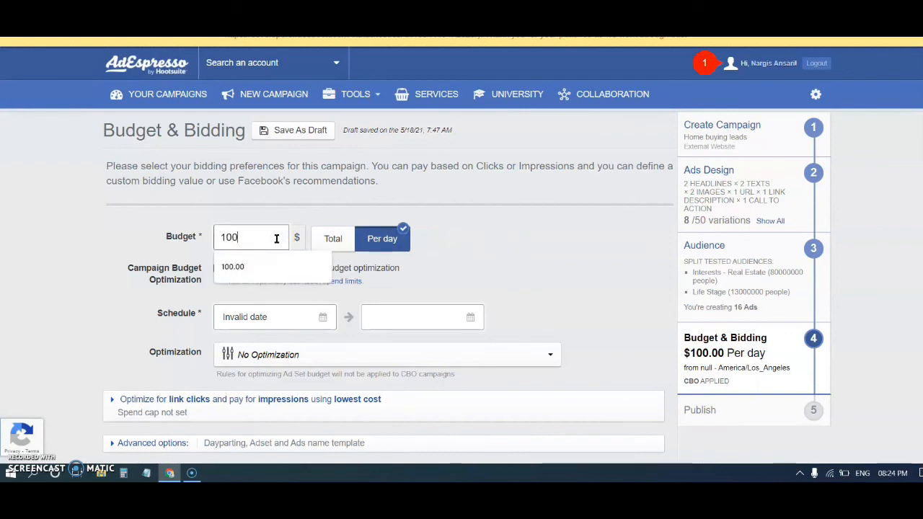
left_click(496, 276)
Step: Schedule the campaign to run from 5/18/21 to 5/31/21
scroll(469, 216, "down", 2)
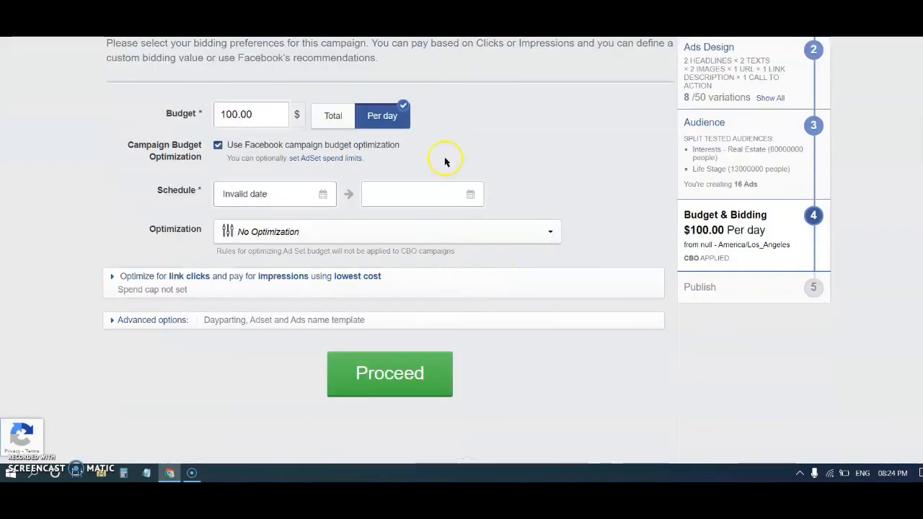
left_click(321, 194)
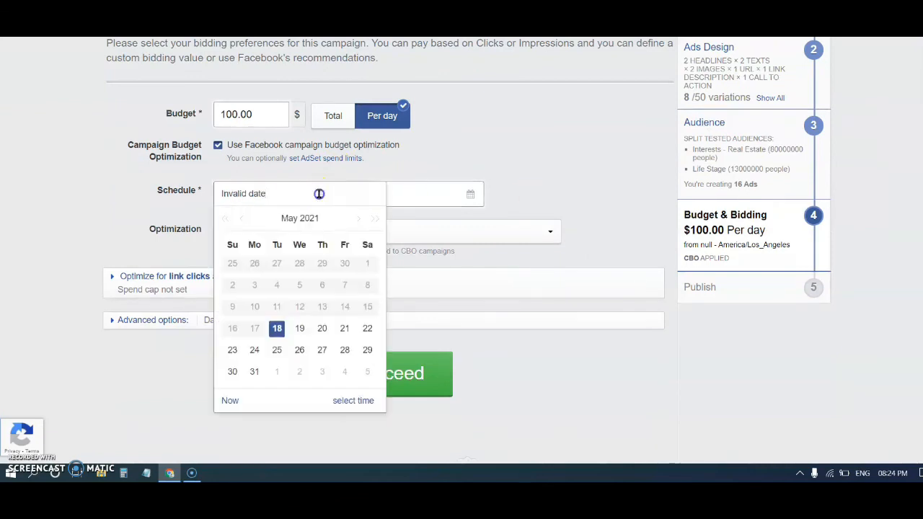
left_click(277, 329)
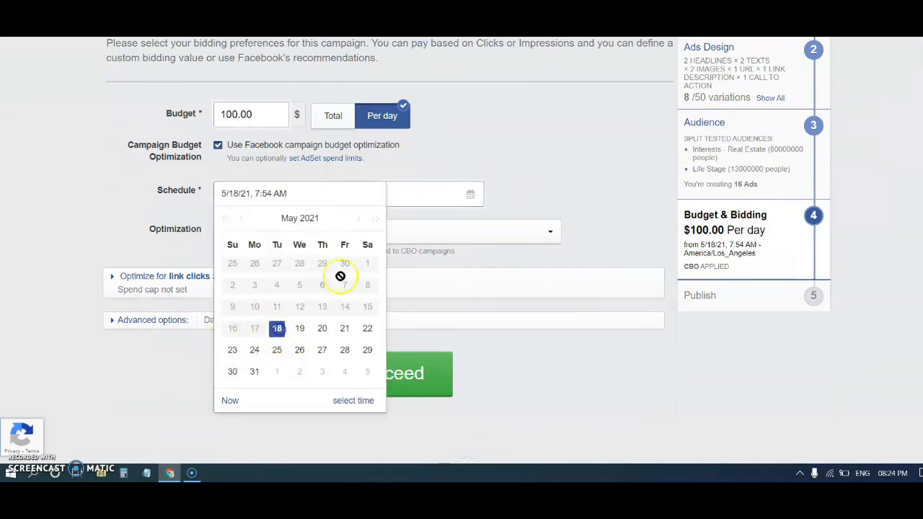
left_click(415, 189)
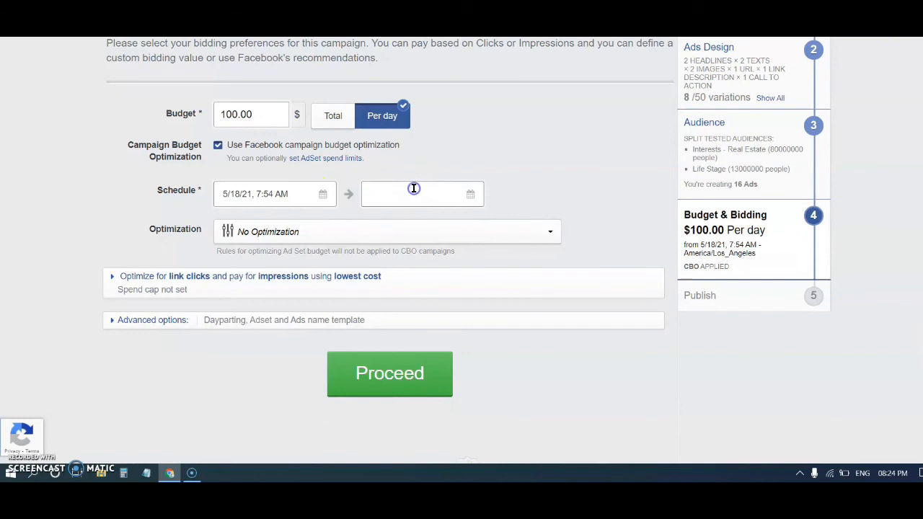
left_click(469, 192)
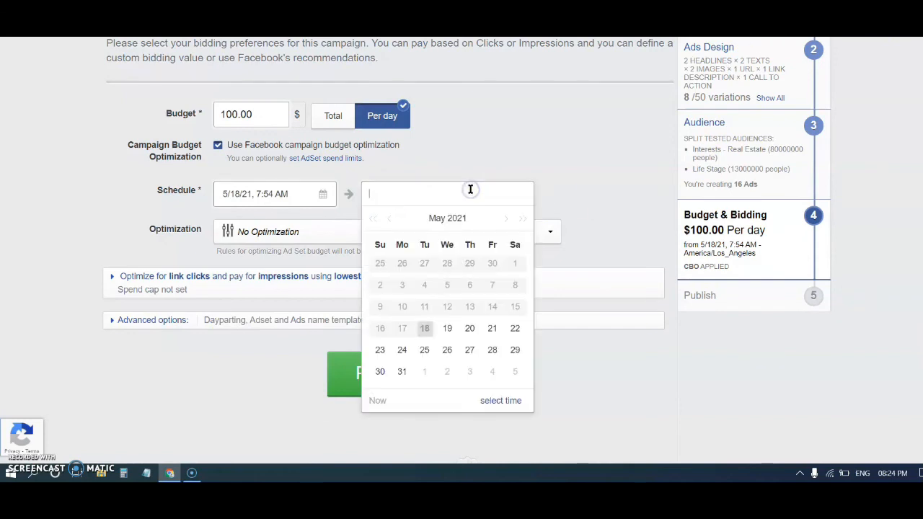
left_click(401, 371)
left_click(580, 140)
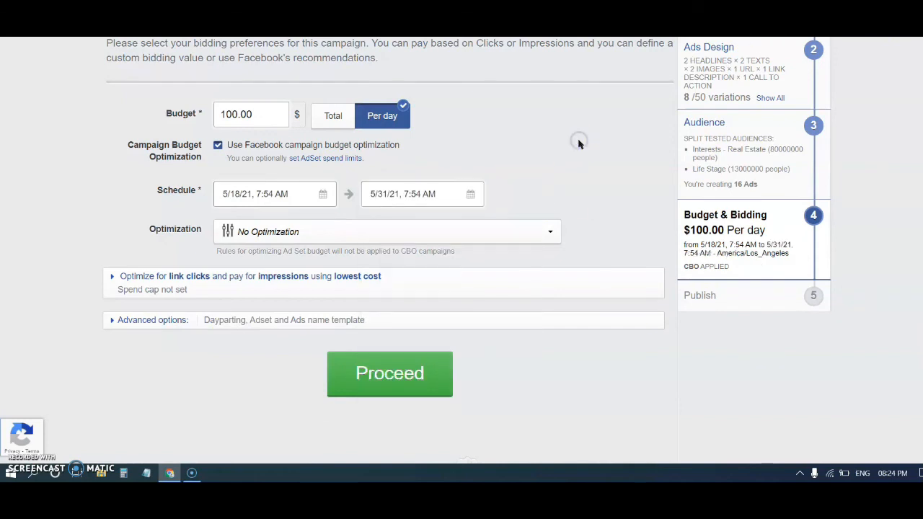
Step: Choose Automatic Optimization for the campaign and proceed to the publishing stage
left_click(290, 224)
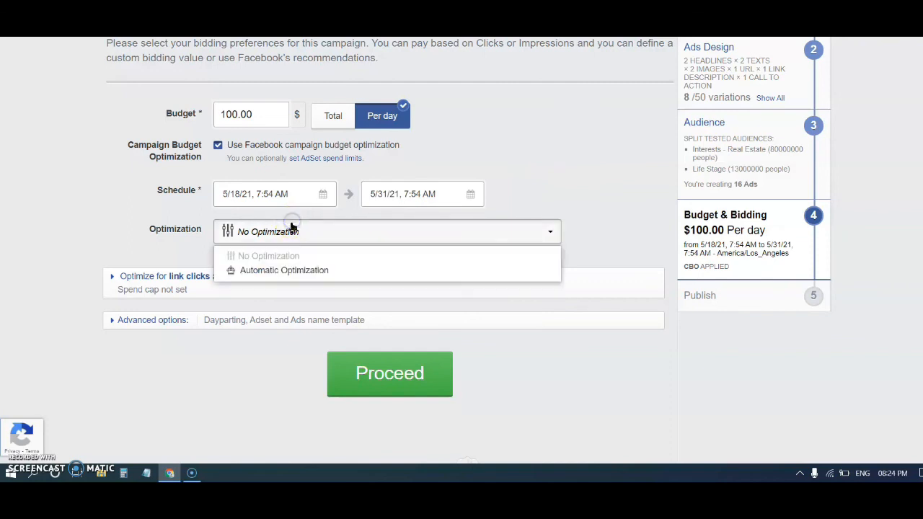
left_click(315, 272)
left_click(315, 272)
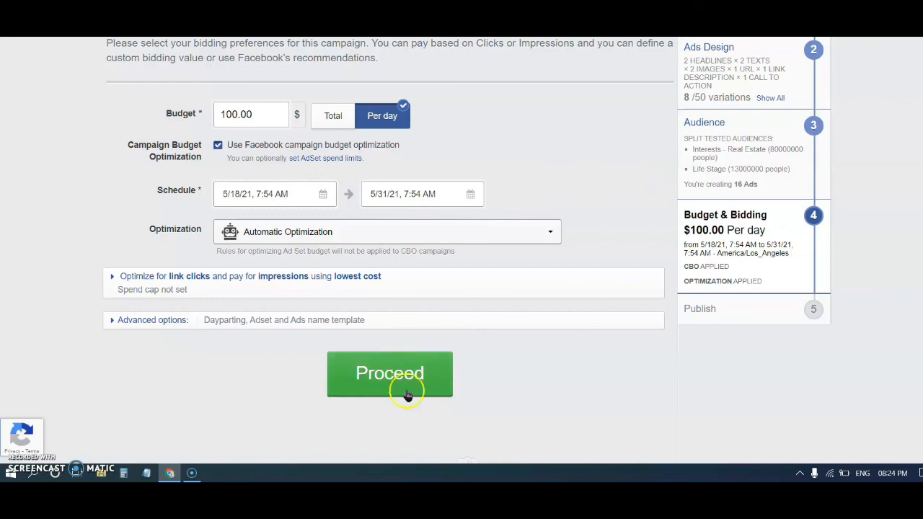
left_click(395, 370)
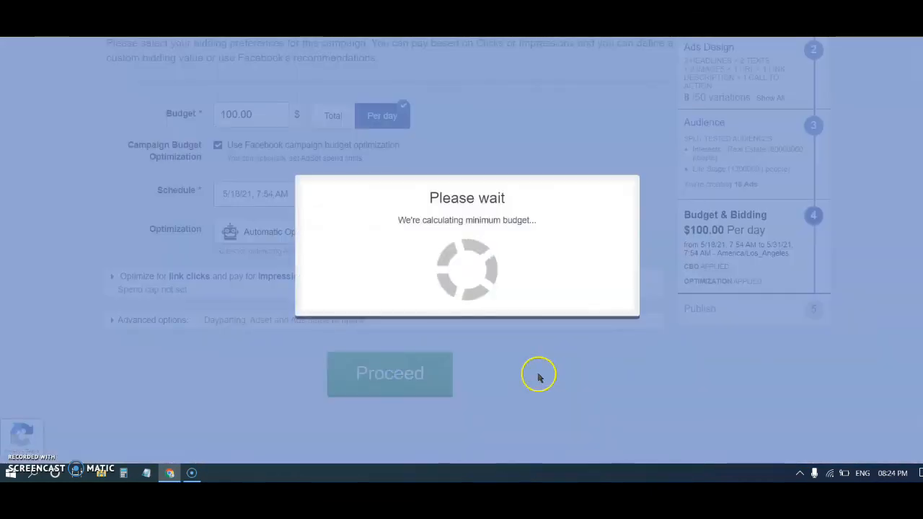